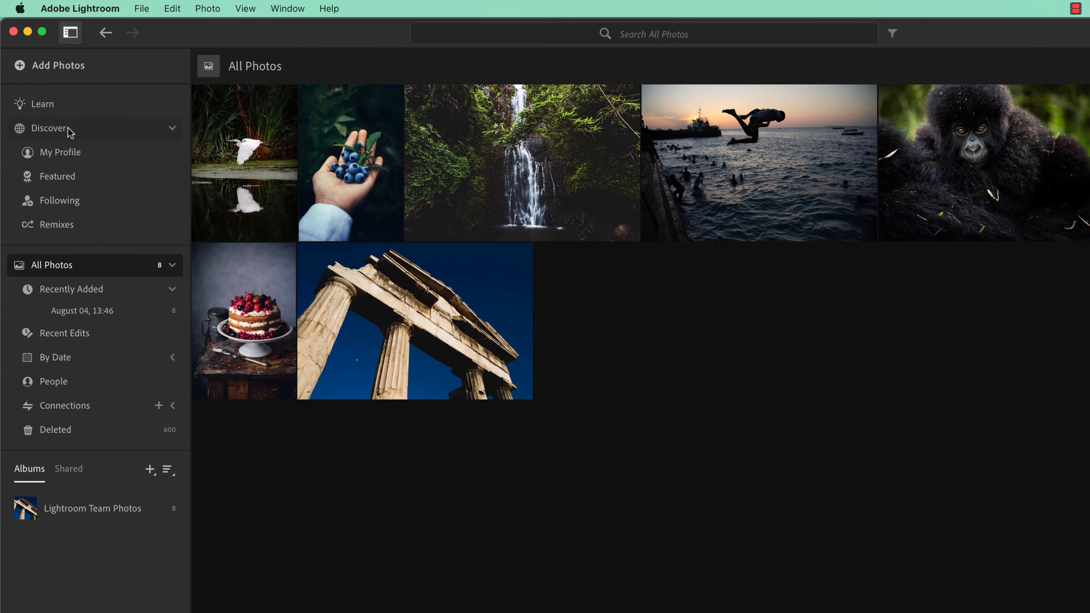
click(65, 34)
click(67, 34)
click(67, 35)
click(70, 34)
Browse to the 01 Datsun folder in the Exercise Files and send all six ARW photos to import review.
click(59, 66)
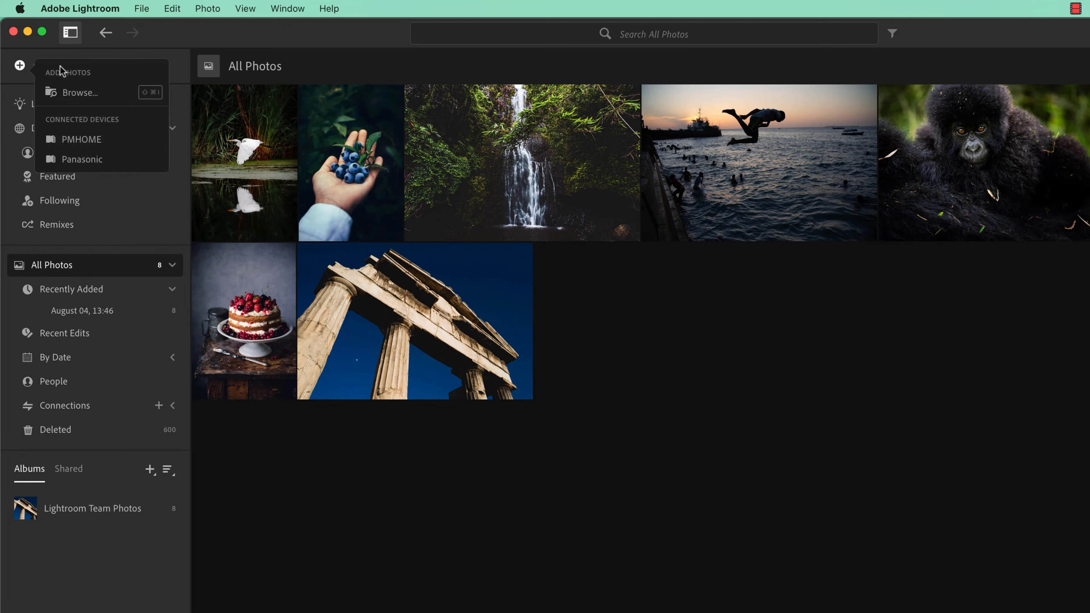
click(90, 100)
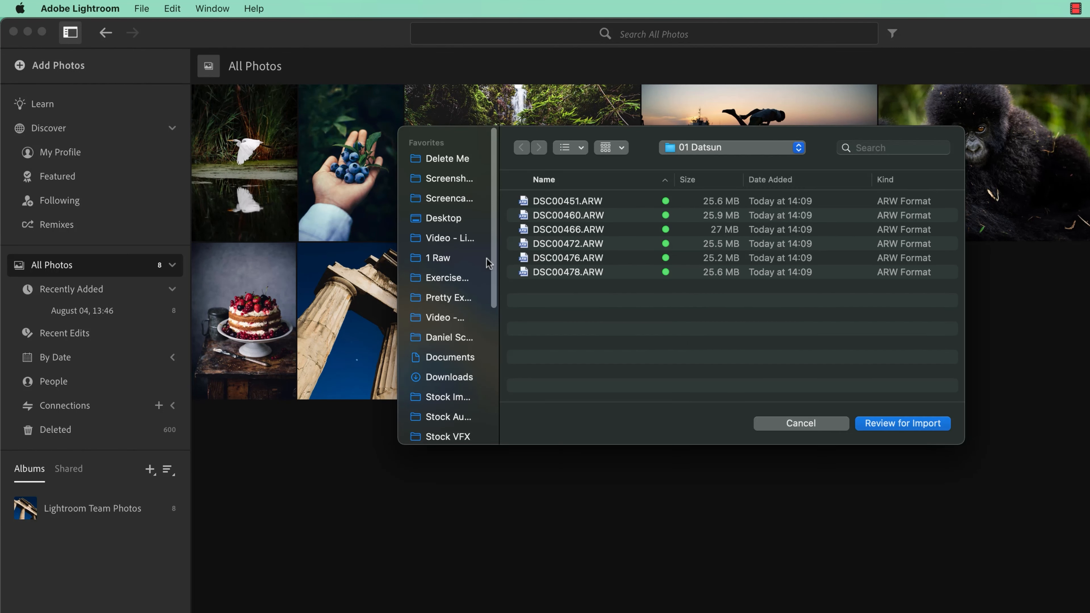
click(464, 281)
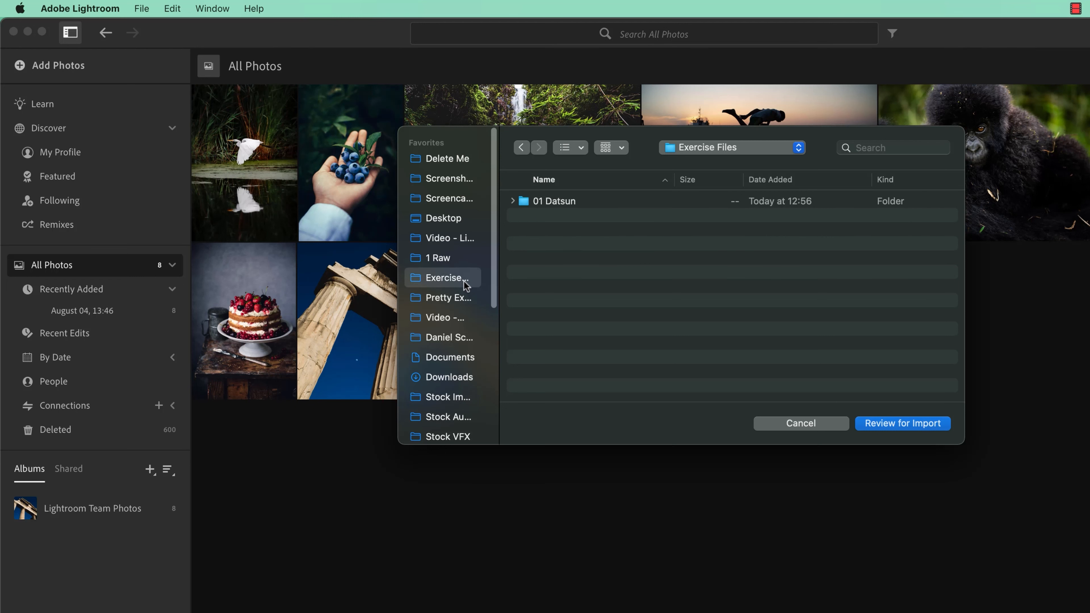
click(580, 206)
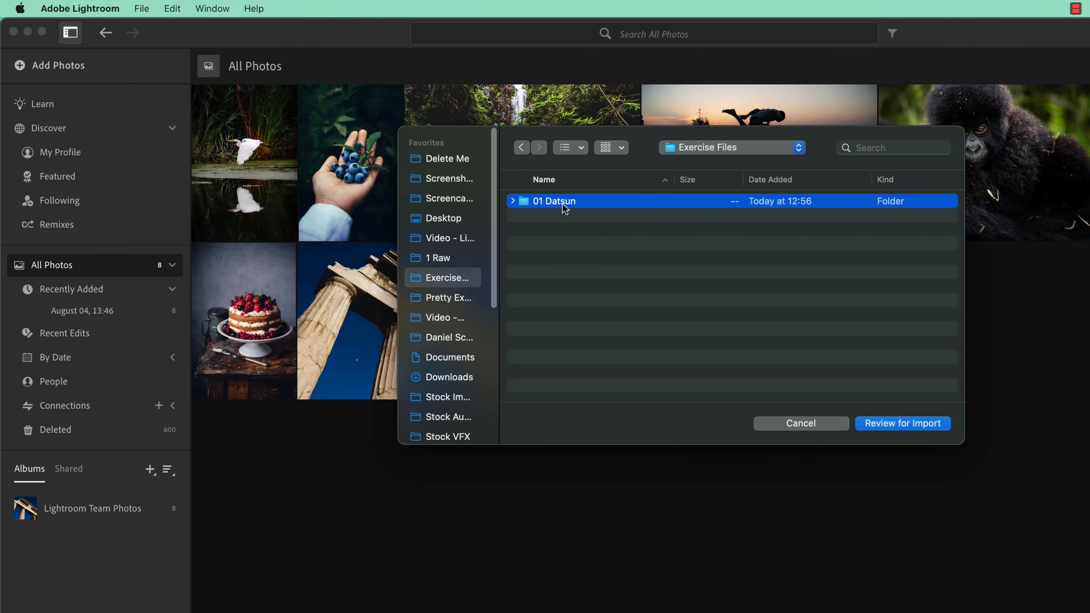
double_click(565, 206)
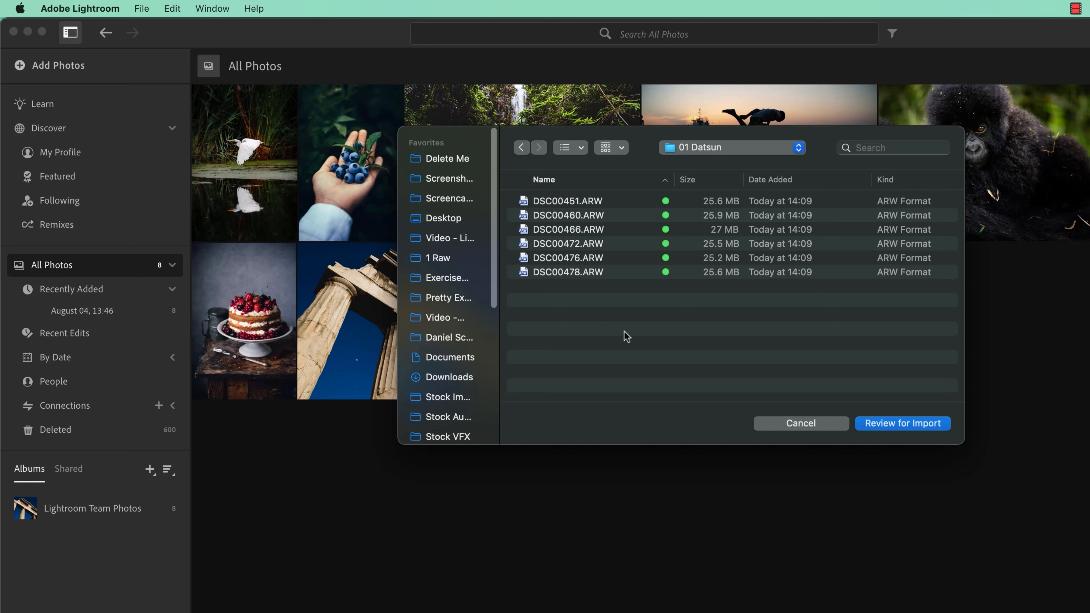
drag(627, 339, 585, 206)
drag(609, 292, 580, 201)
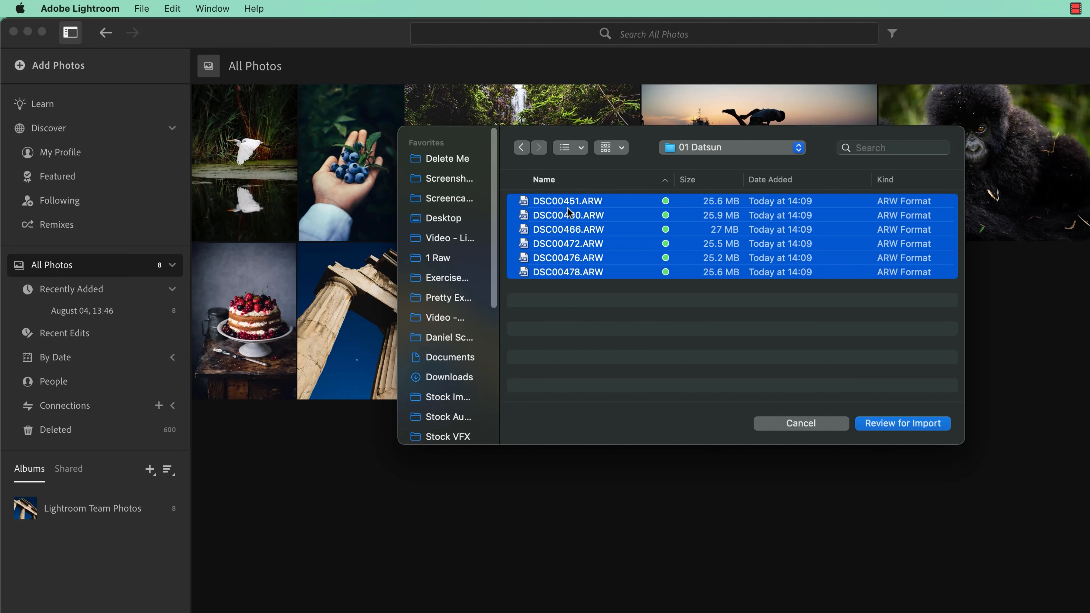
click(905, 426)
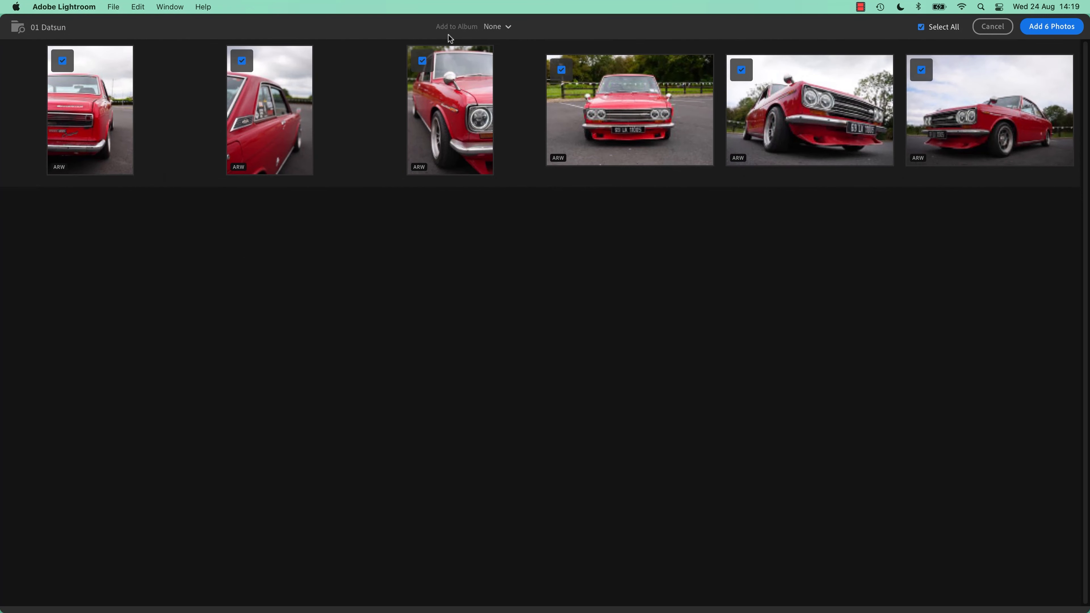
Create a new album named Datsun for the import and add the six photos to it.
click(502, 28)
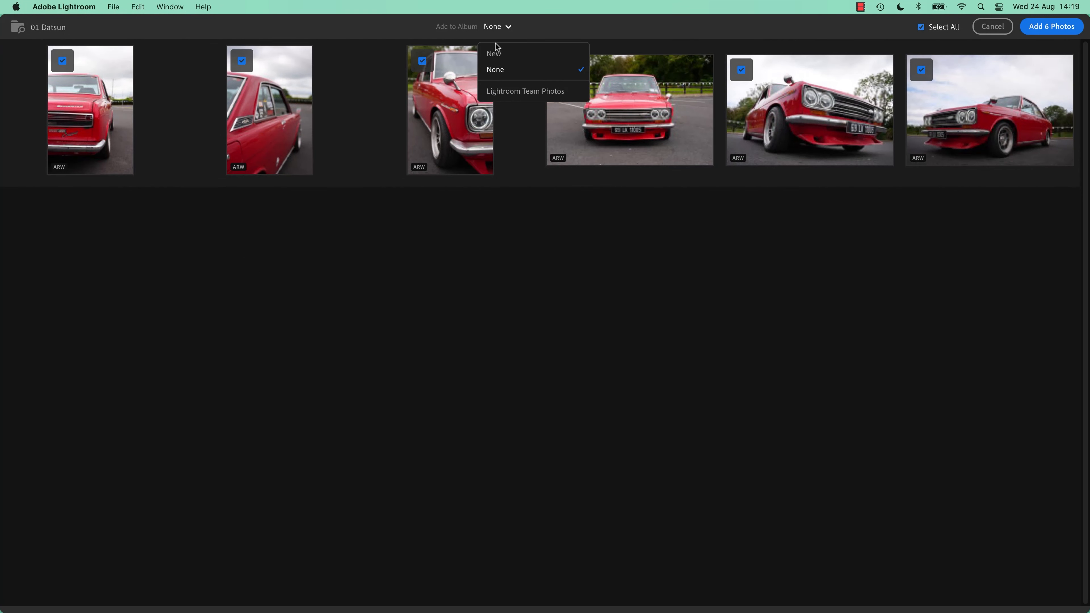
click(495, 54)
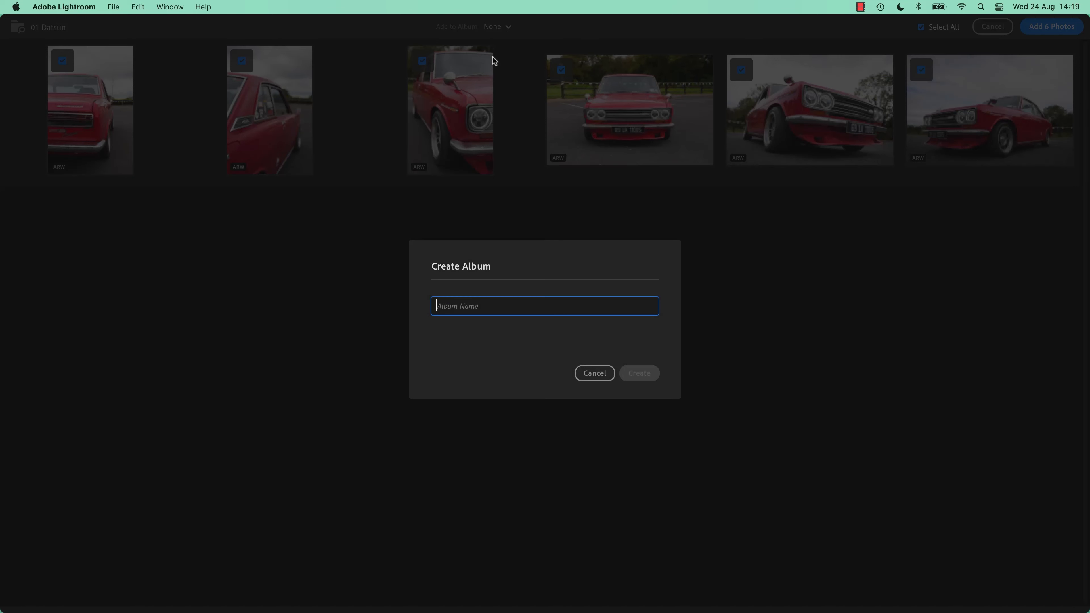
text(Datu)
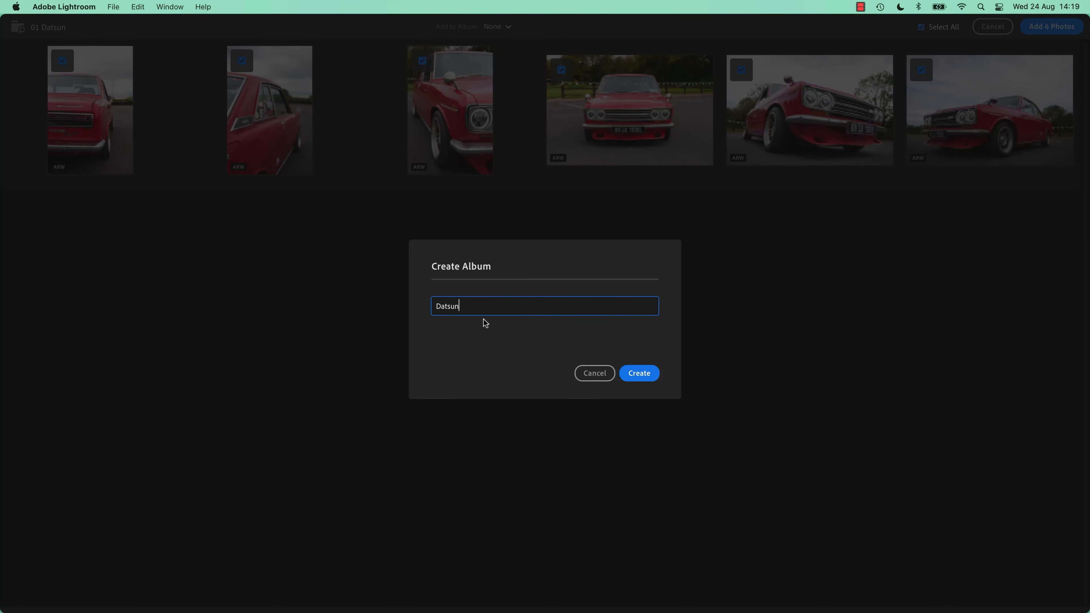
click(646, 380)
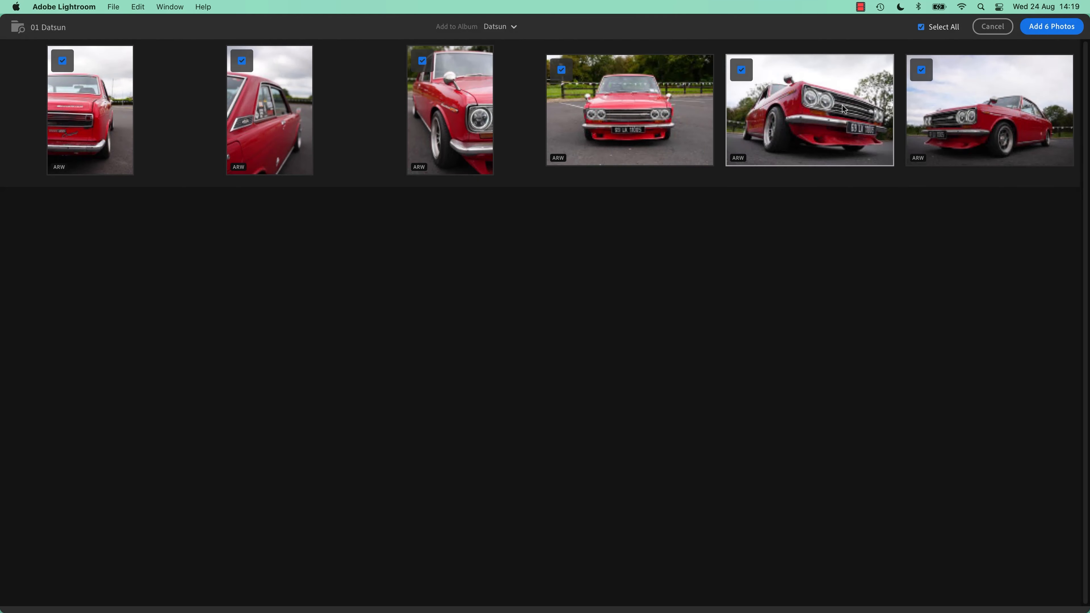
click(1045, 31)
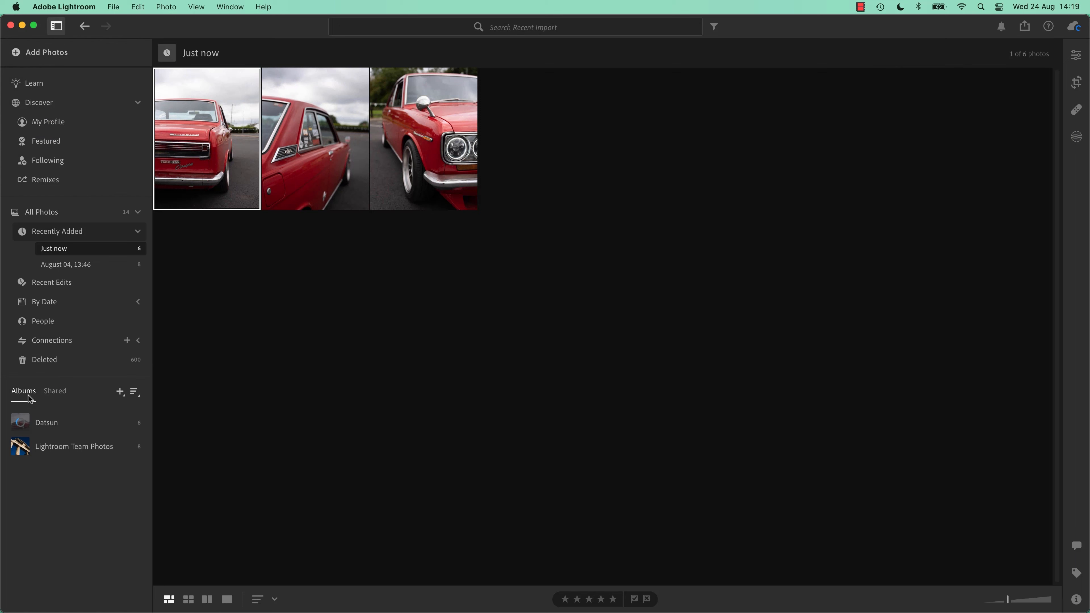
Show the Datsun album and enlarge its photo thumbnails.
click(47, 423)
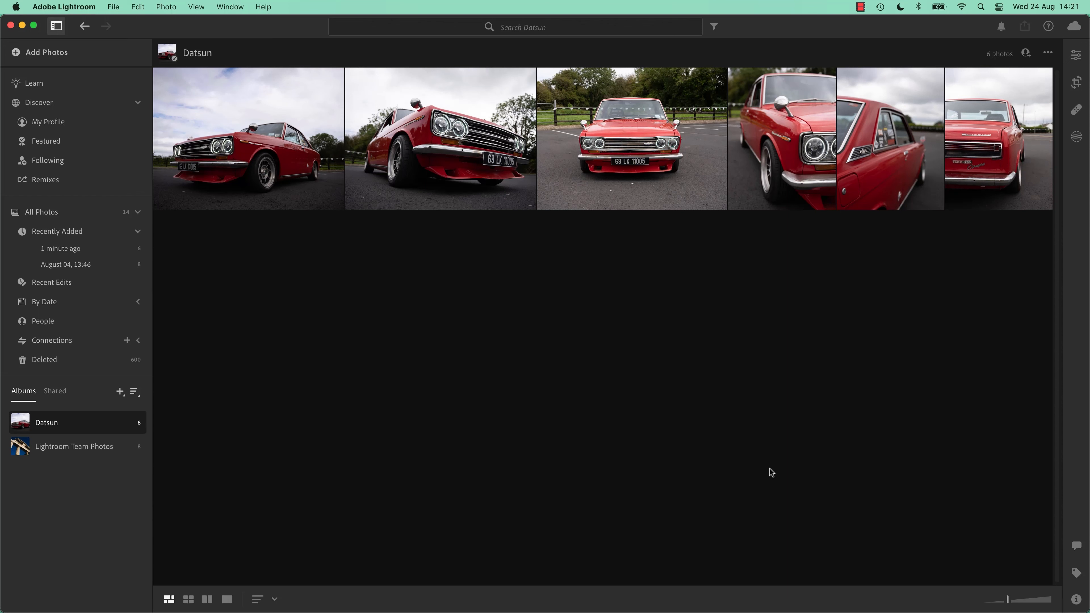
drag(1009, 599, 1042, 602)
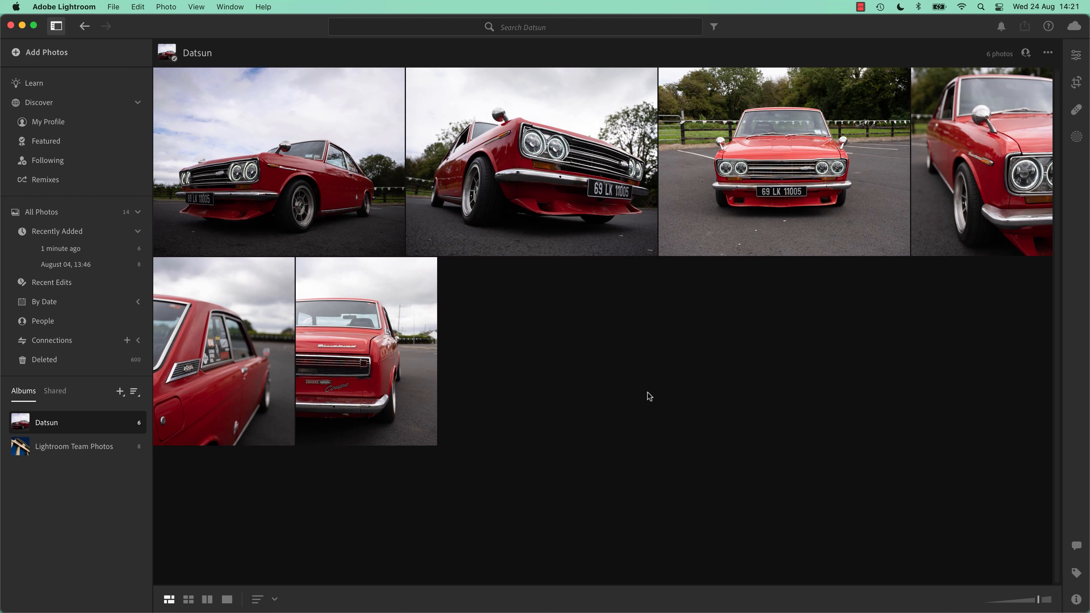
Step through the car photos in the album grid to compare the front and angled shots.
click(305, 167)
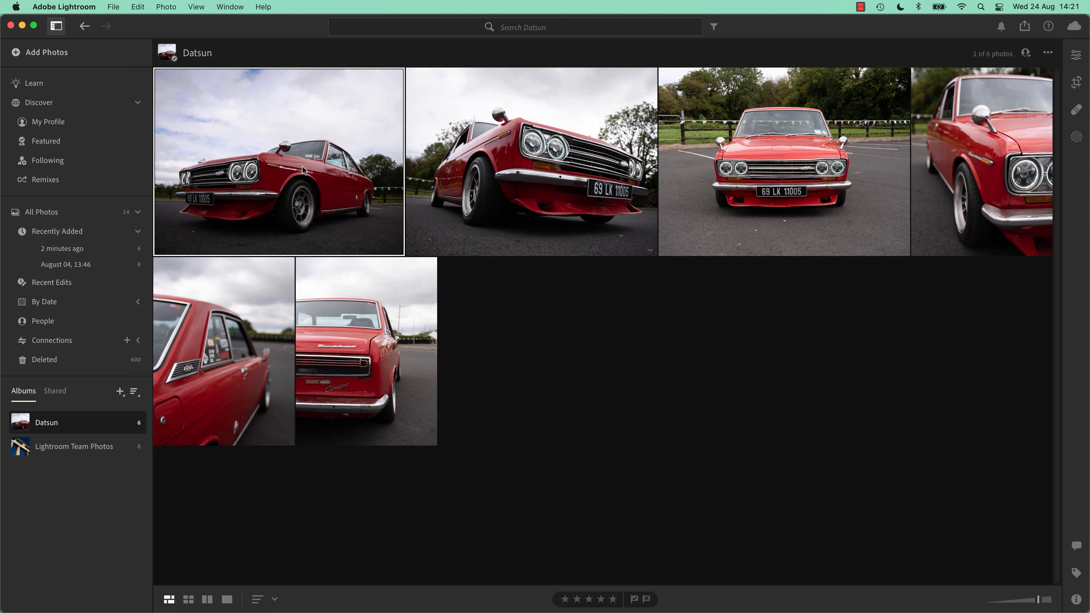
key(Right)
key(Right)
key(Left)
key(Left)
click(484, 127)
click(831, 190)
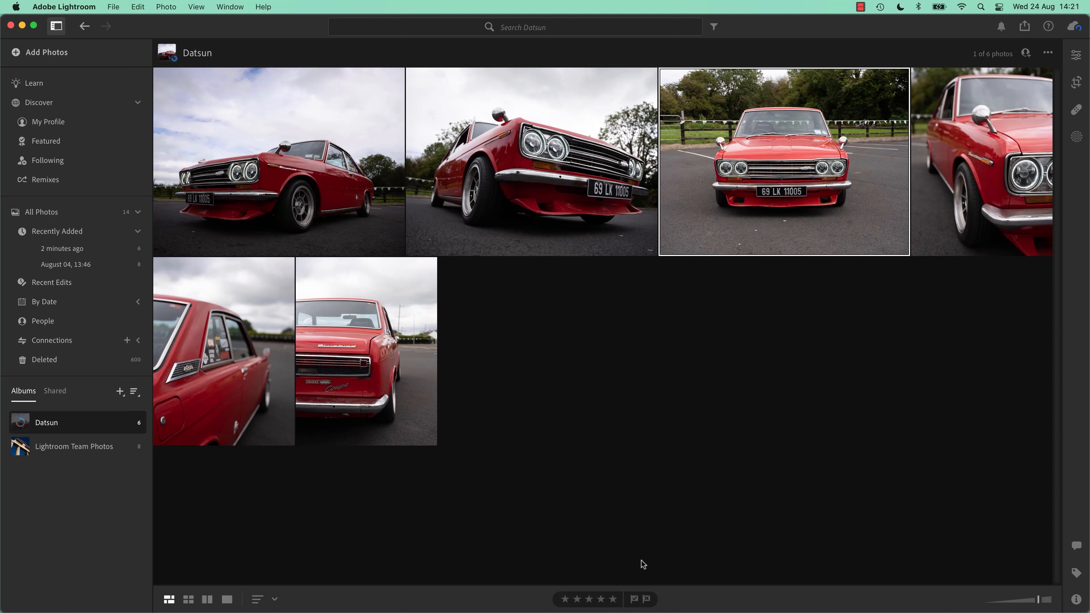
Rate the headlight close-up and rear-quarter photo five stars, and the rear view and both angled front shots four stars.
click(969, 183)
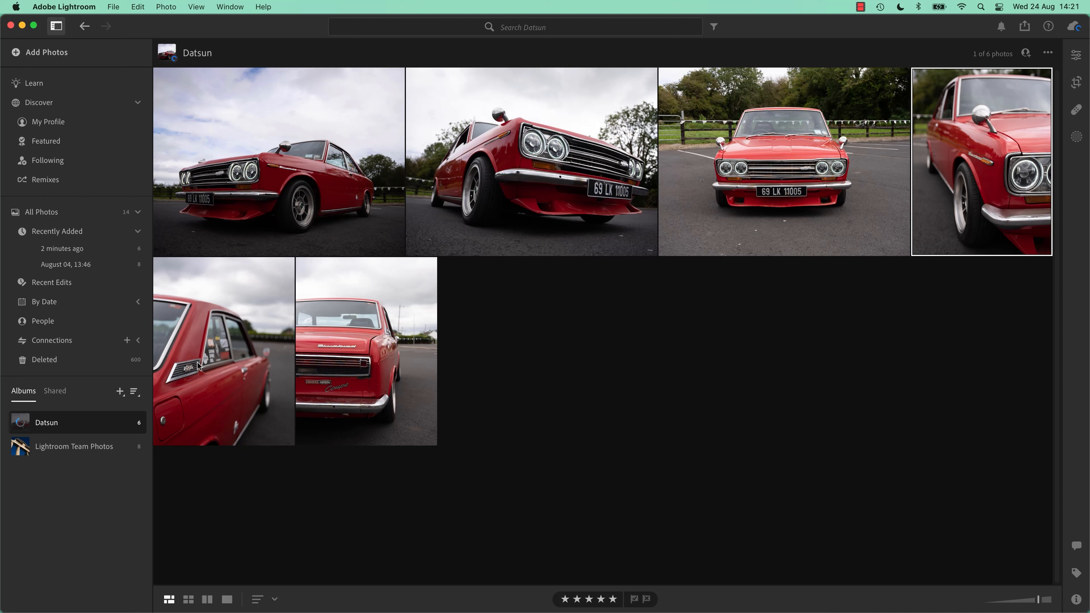
click(373, 372)
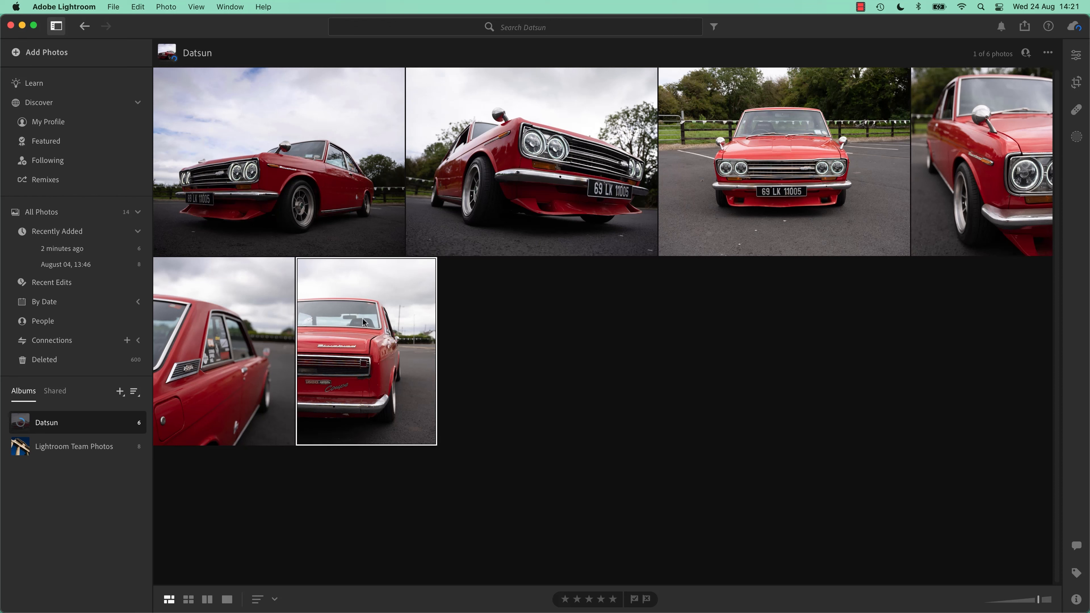
click(601, 600)
click(266, 380)
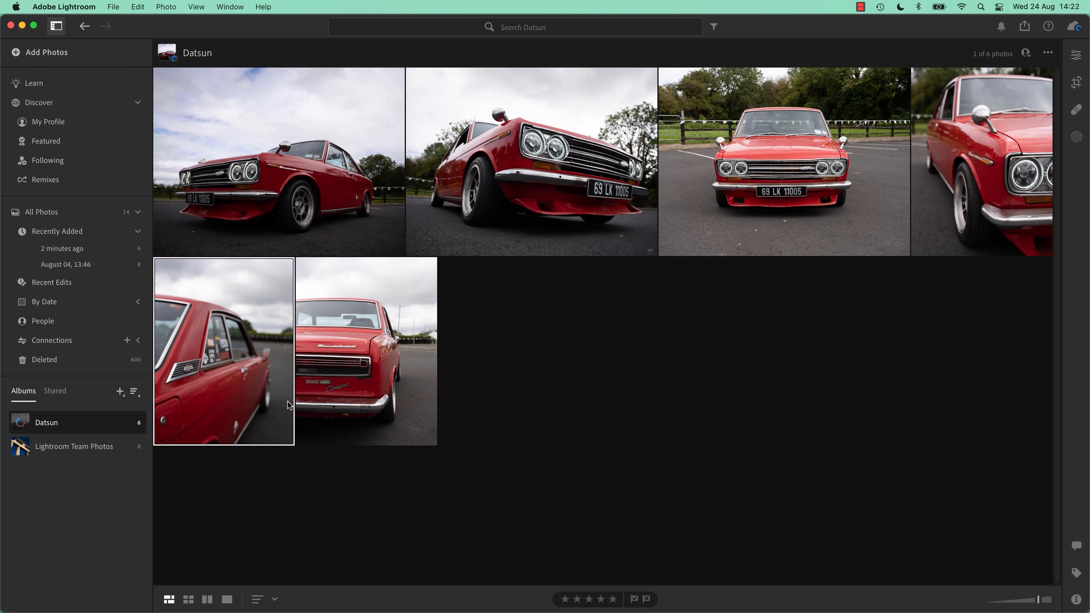
click(613, 599)
click(335, 196)
click(528, 194)
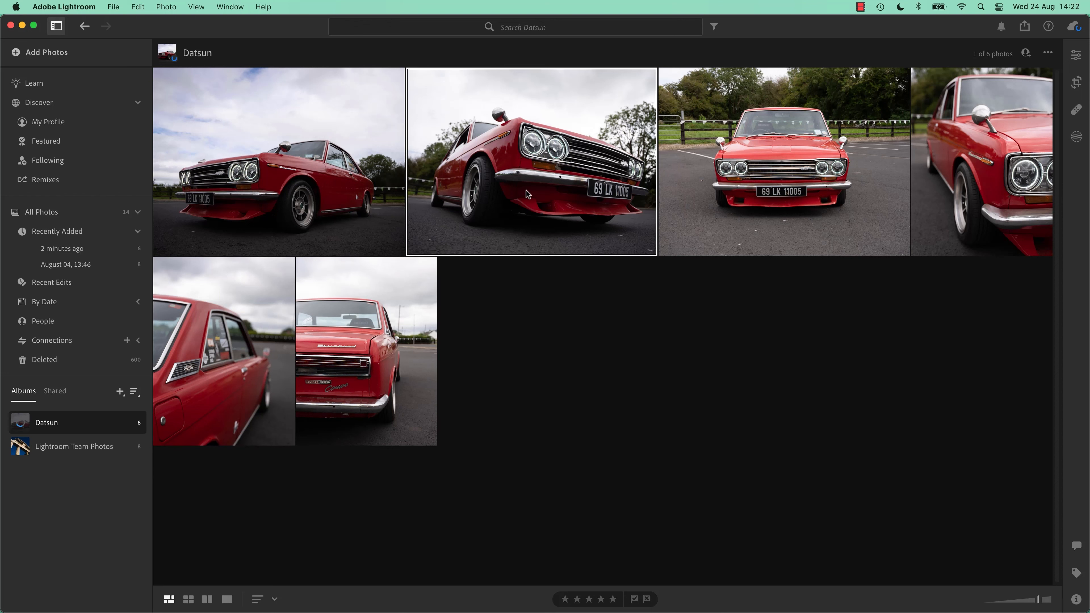
click(601, 601)
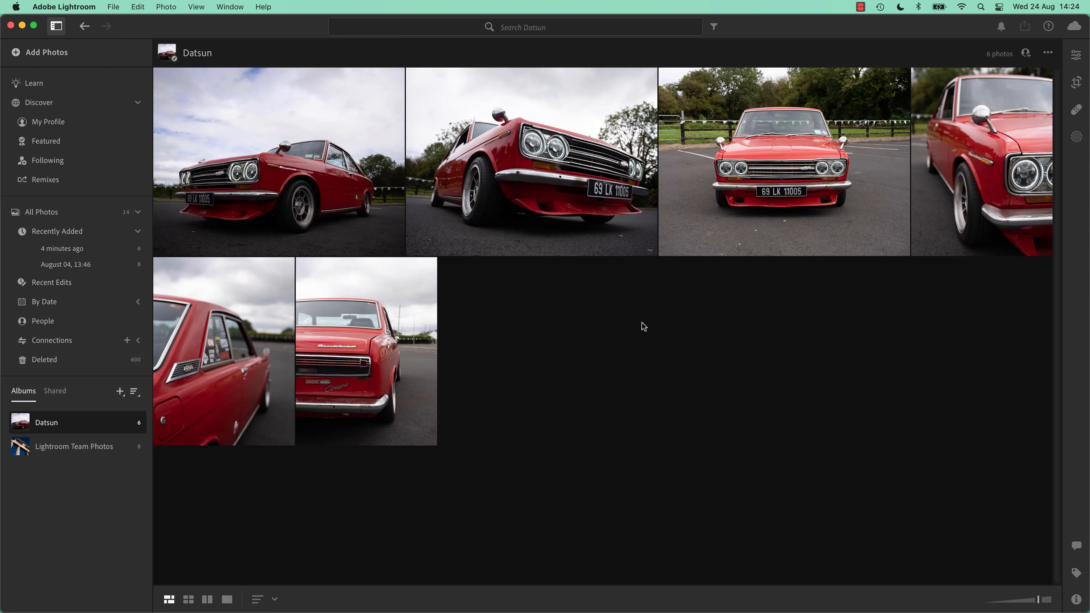
Filter the Datsun album to show only photos rated five stars.
click(714, 27)
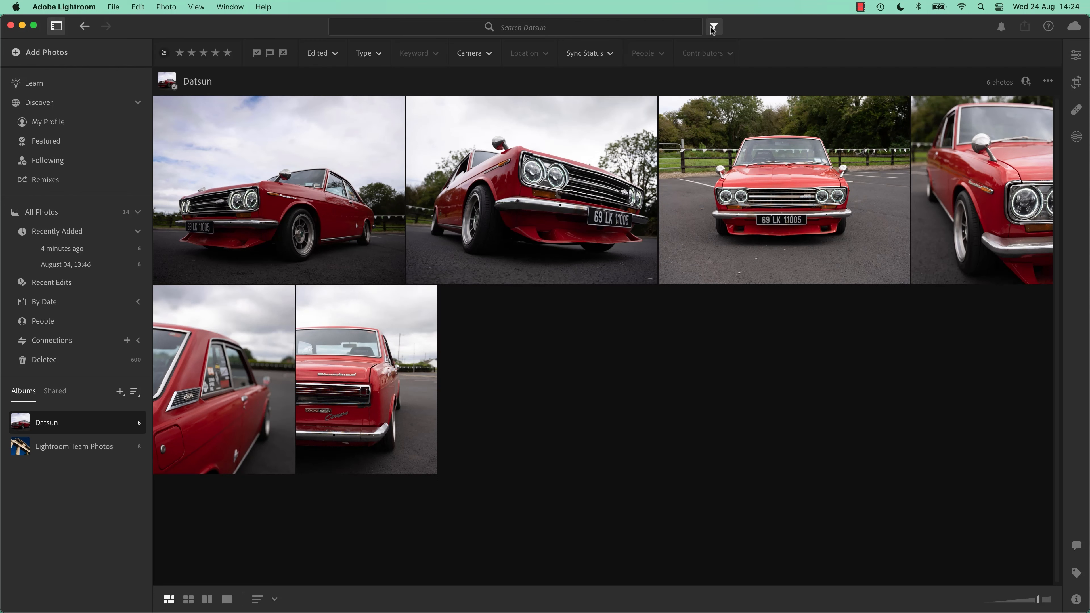
click(228, 53)
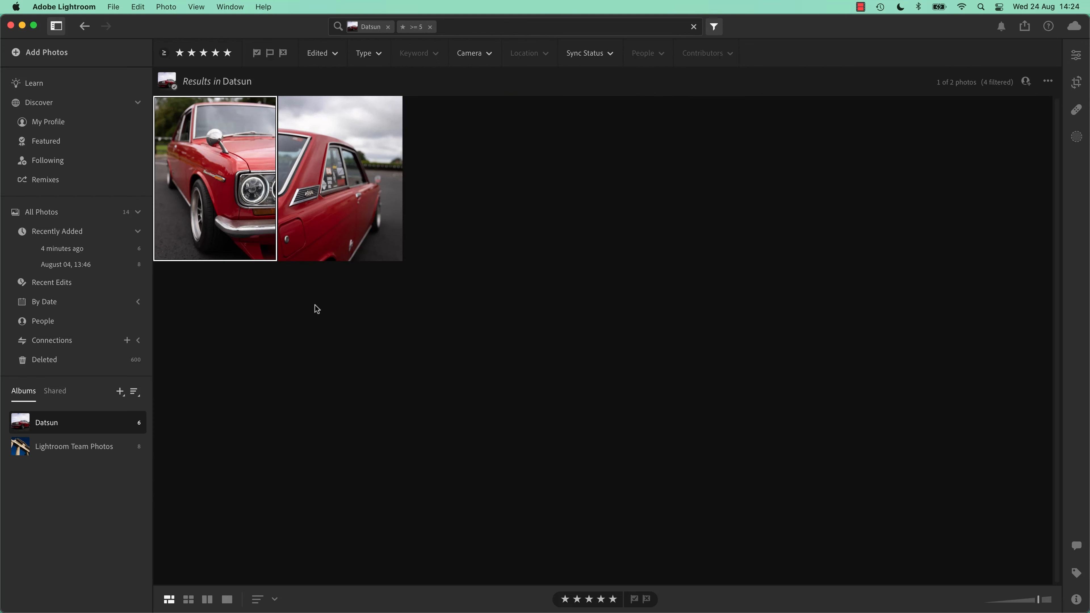
click(425, 326)
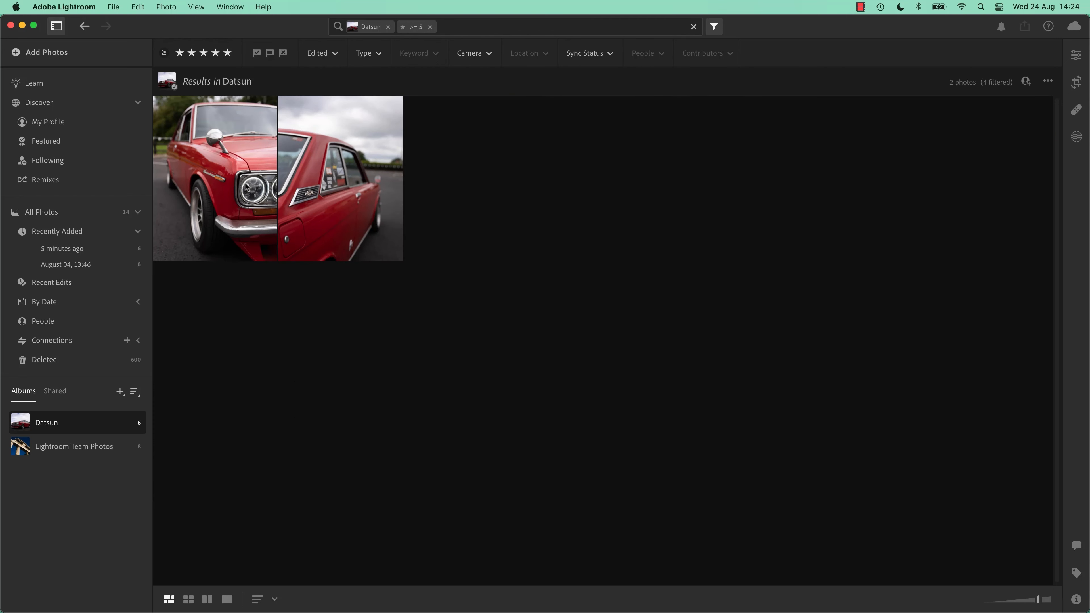
Select both five-star photos and export them as JPG (Large).
click(329, 199)
super+click(234, 198)
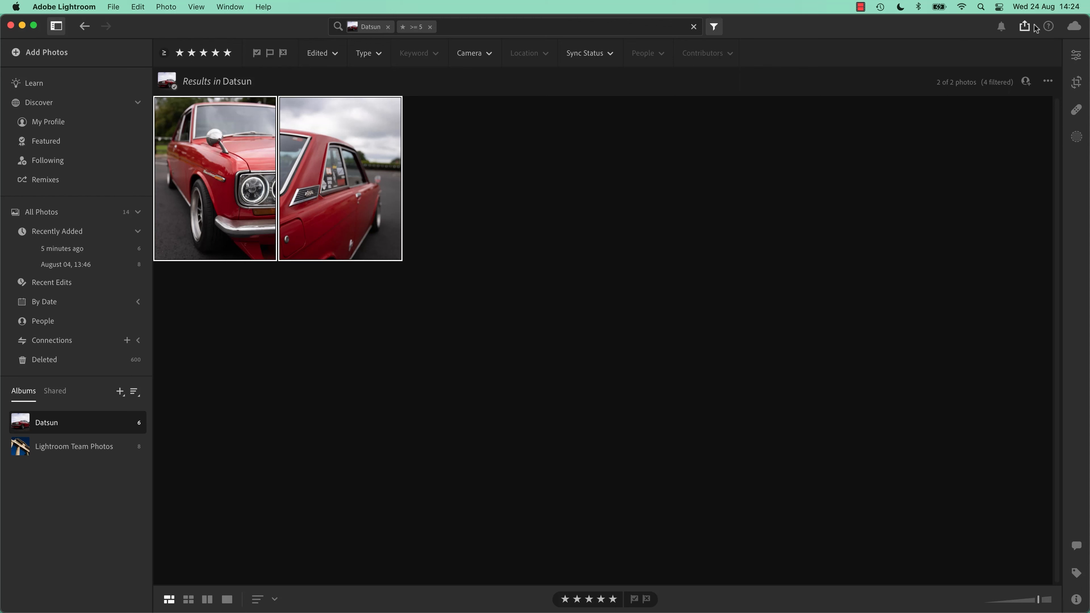
click(1026, 26)
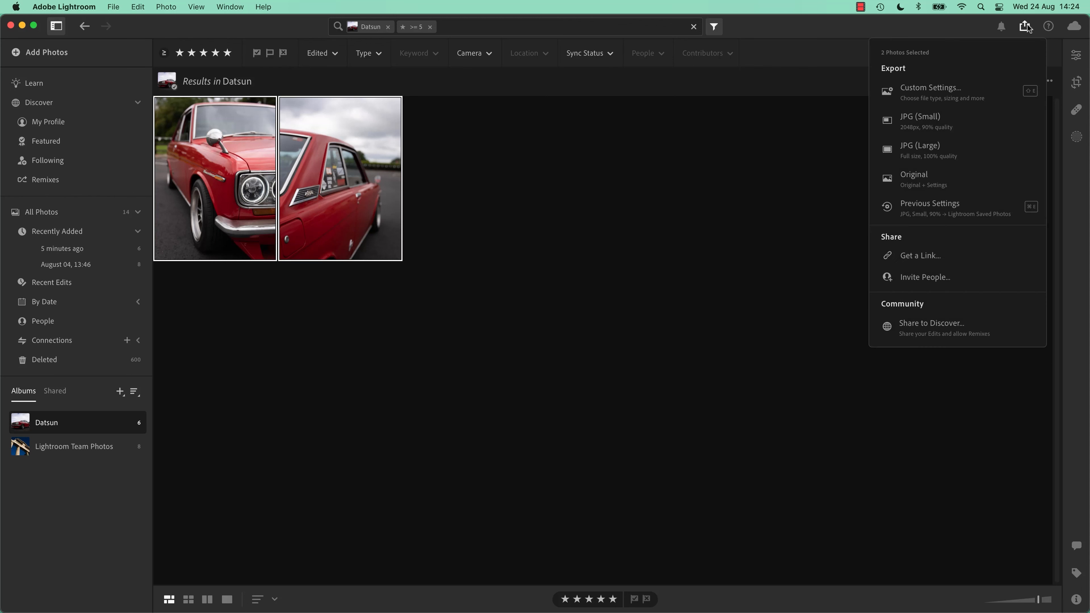
click(931, 152)
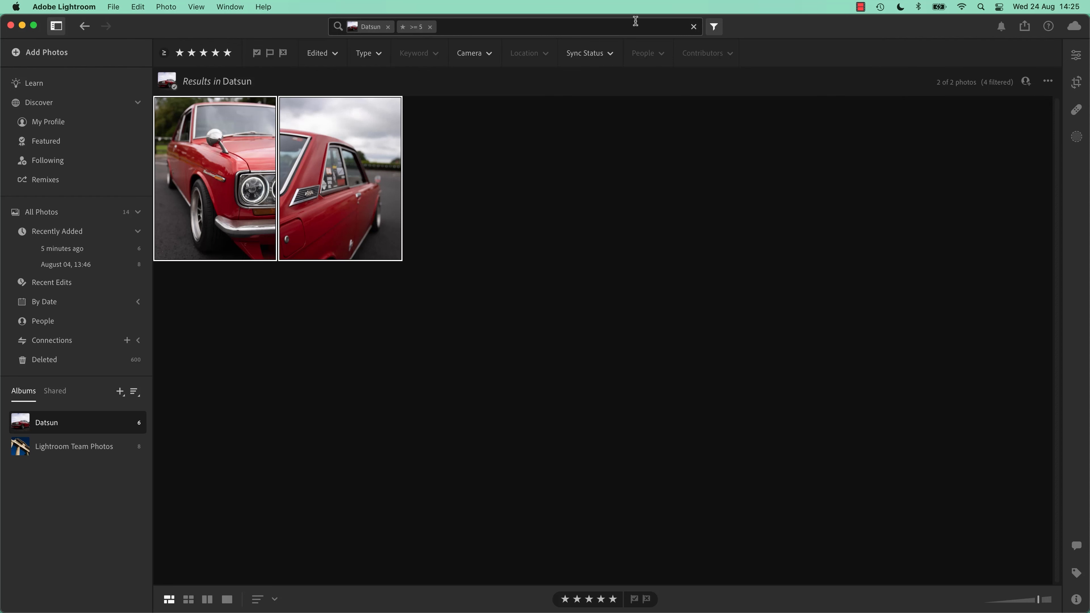
Remove the five-star filter from the Datsun album and deselect the photos.
click(715, 27)
click(715, 27)
click(429, 27)
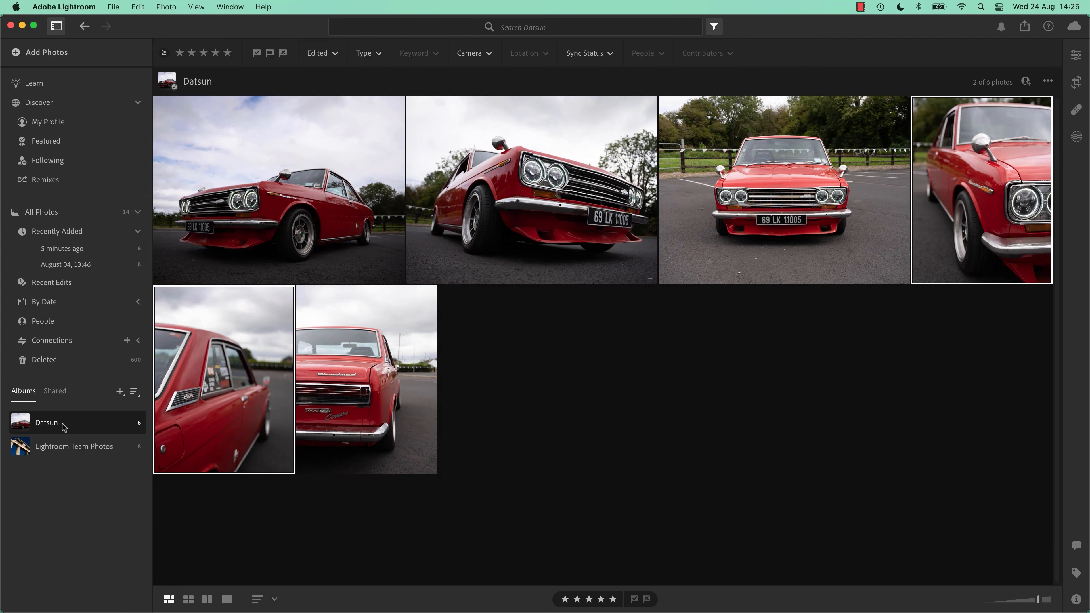
click(558, 365)
Open the first car photo in the single-photo view, look through the neighbouring photos and return to the first one.
click(239, 223)
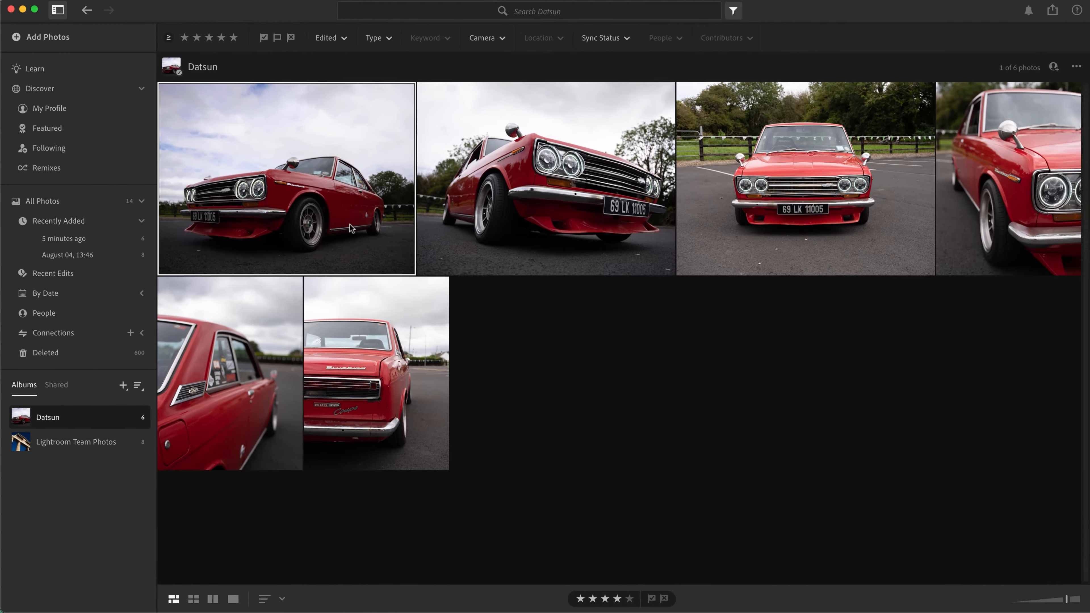
double_click(426, 141)
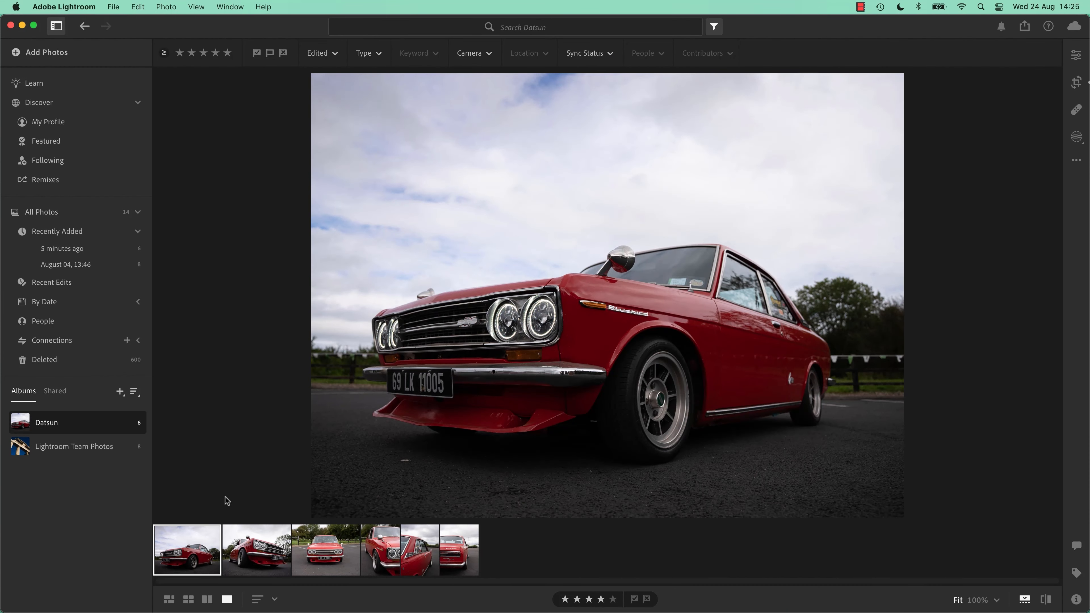
click(260, 556)
key(Right)
key(Right)
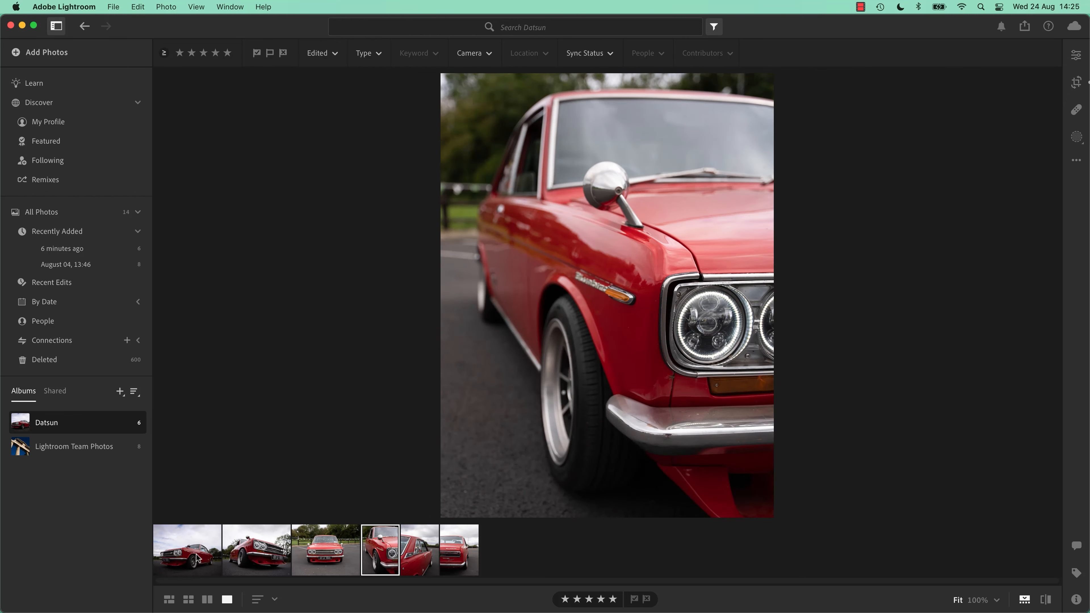
click(198, 558)
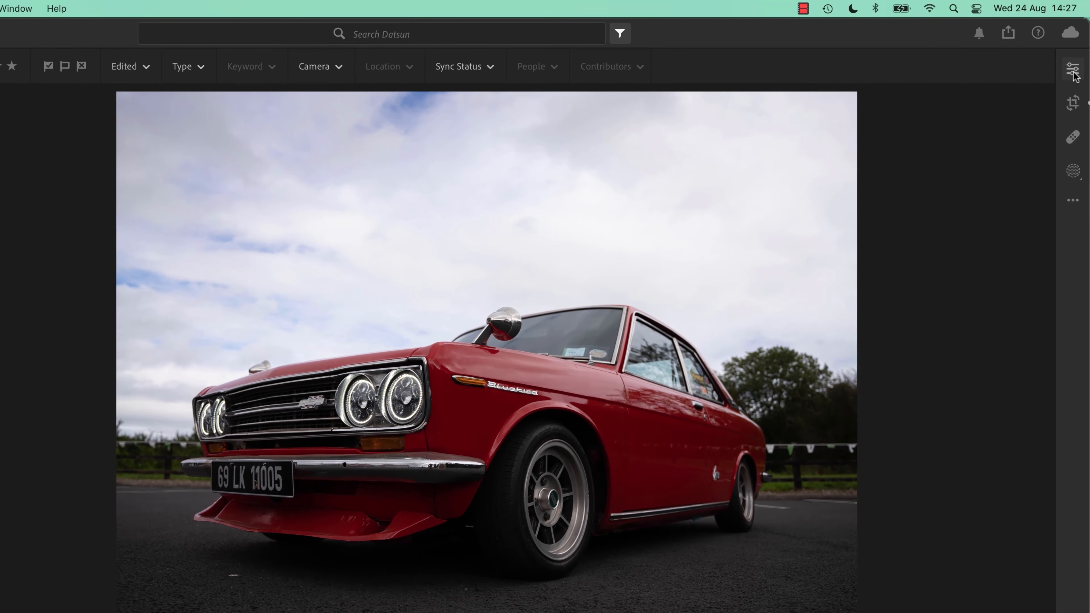
Show the photo's editing controls, collapse the Effects settings and expand the Light settings.
click(1074, 70)
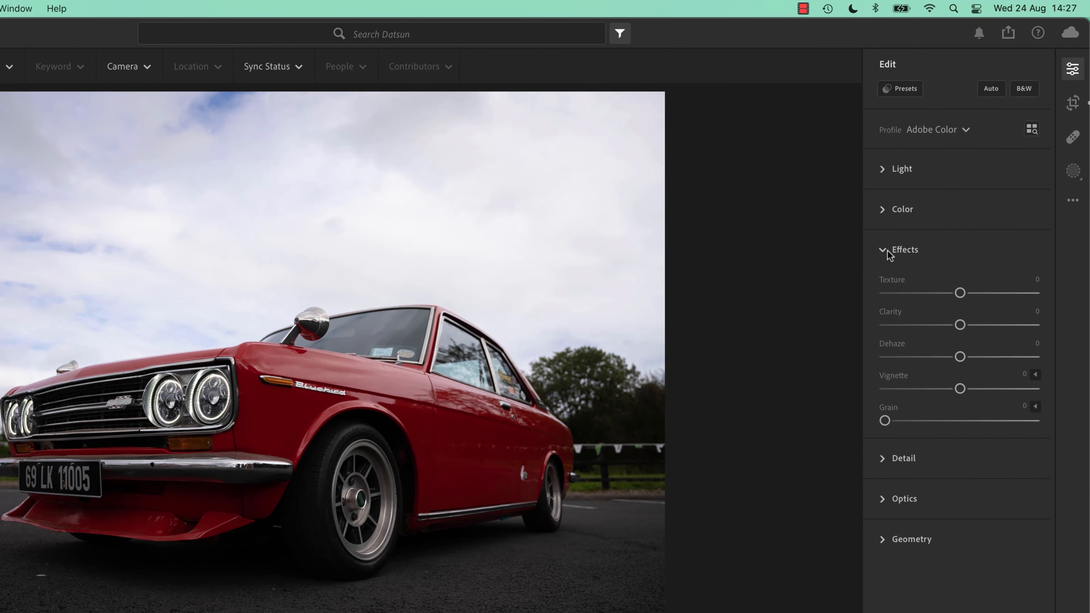
click(888, 252)
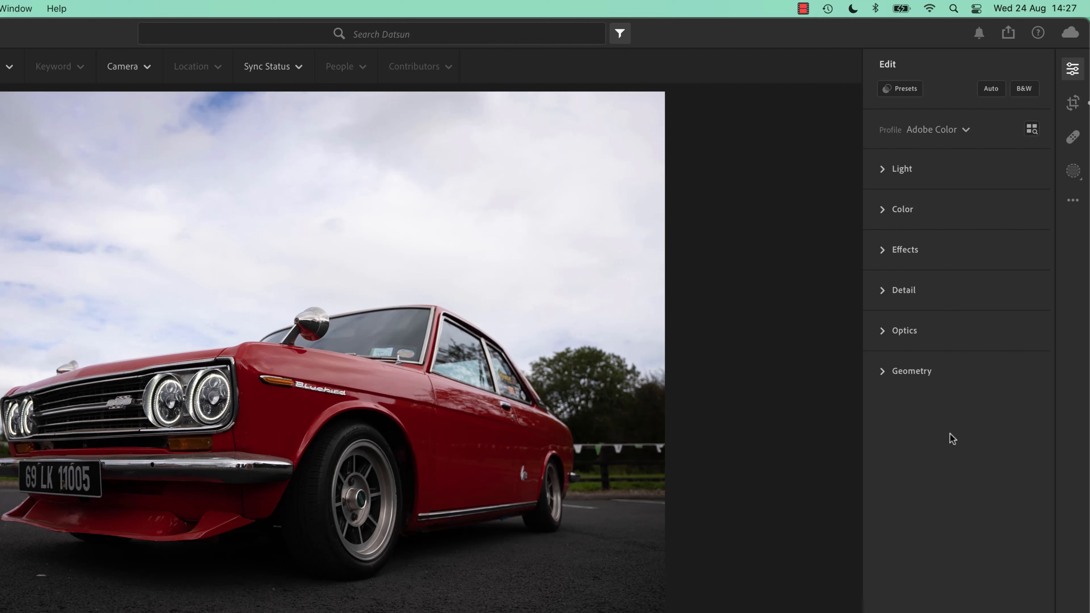
click(882, 169)
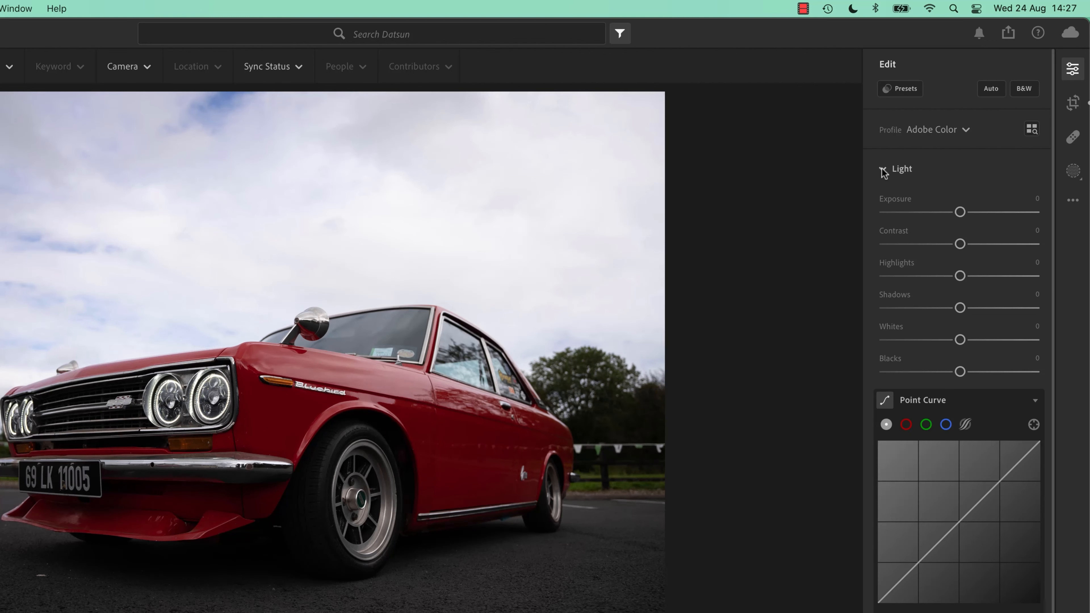
Collapse the Point Curve settings within the Light section.
click(1035, 400)
mouse_move(939, 408)
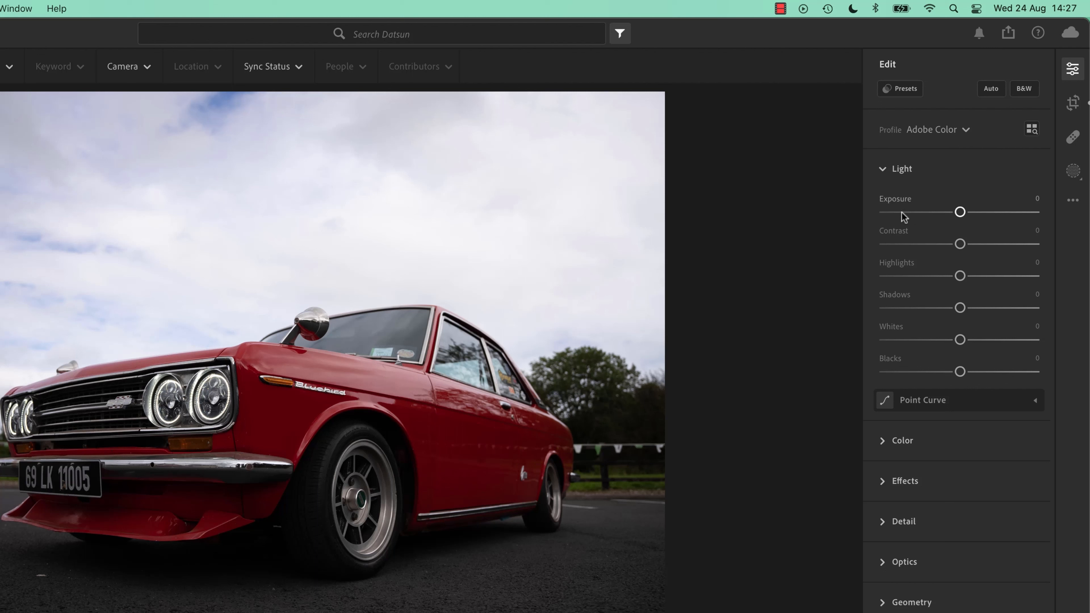
Try small and moderate exposure changes on the car photo, including -0.20, +1.46 and +0.10.
drag(960, 212, 958, 213)
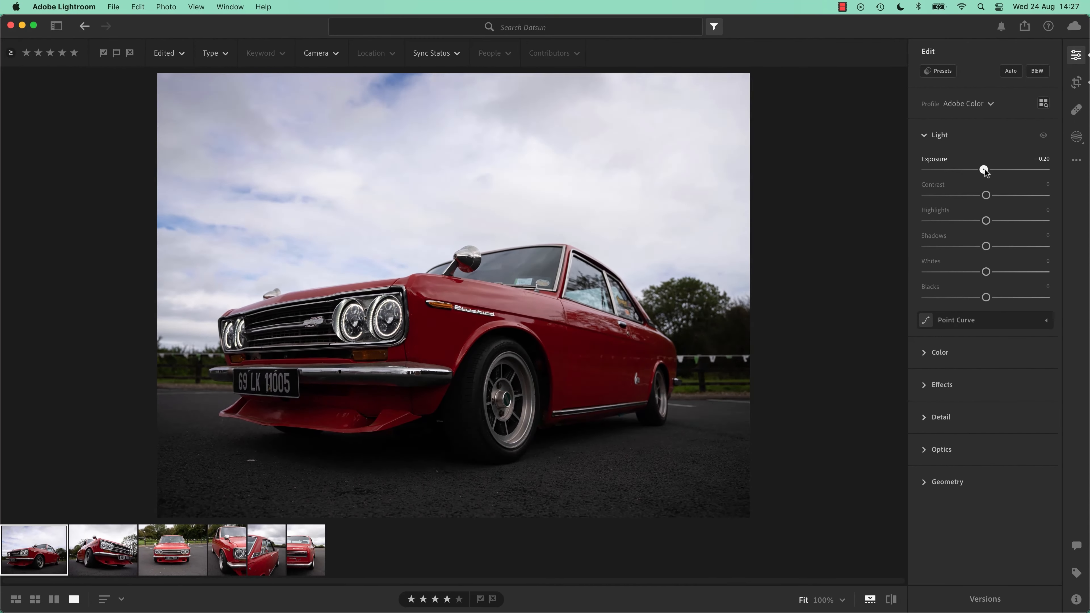
mouse_move(984, 169)
mouse_down()
mouse_move(954, 170)
mouse_move(1004, 169)
mouse_up()
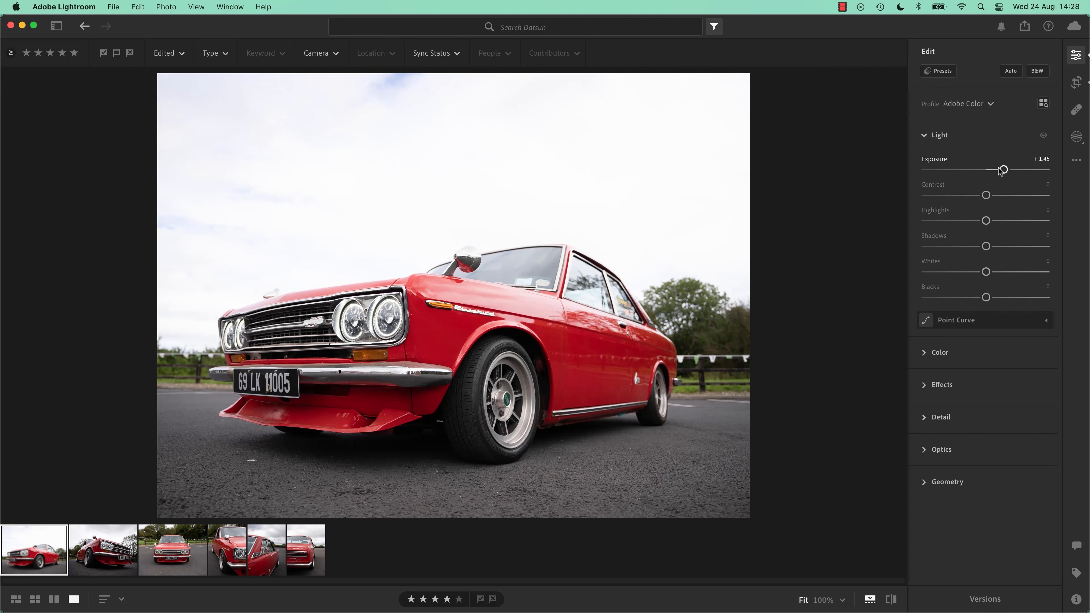
mouse_move(1004, 171)
mouse_down()
mouse_move(937, 172)
mouse_move(1043, 179)
mouse_move(950, 185)
mouse_move(987, 181)
mouse_up()
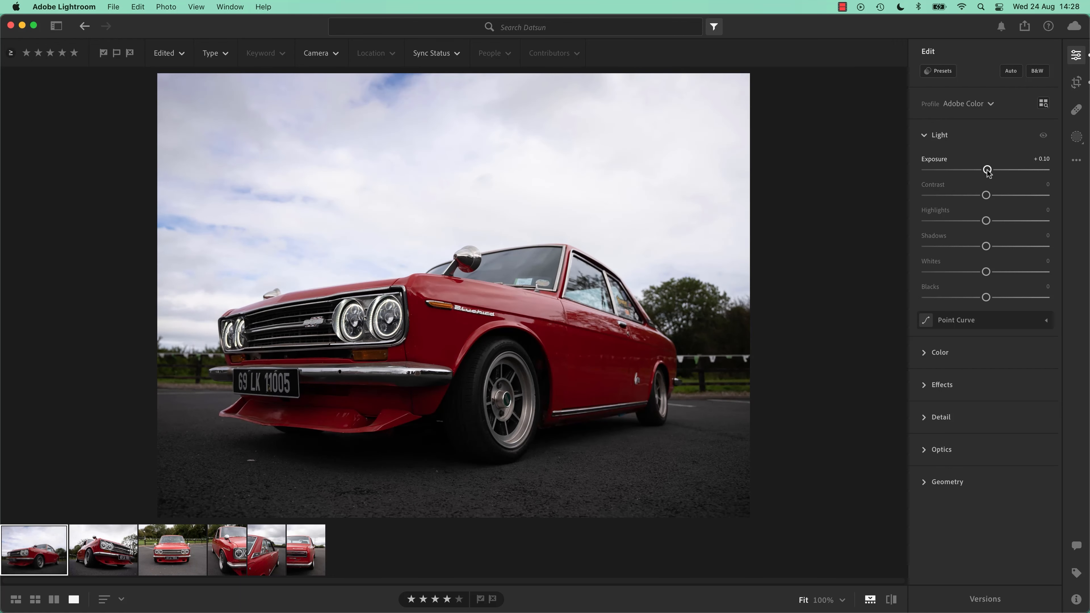
mouse_move(987, 172)
mouse_down()
mouse_move(1037, 174)
mouse_move(985, 172)
mouse_up()
Try extreme exposure values of +4.64, -2.70 and -3.28 on the photo, finishing at +0.66.
drag(986, 169, 1042, 169)
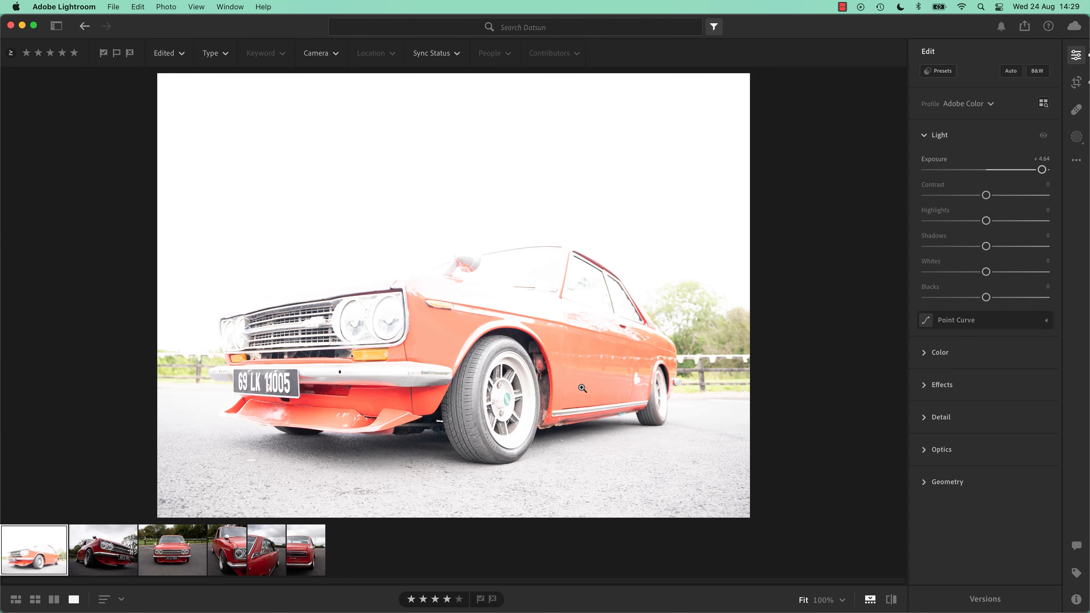
drag(1042, 170, 953, 171)
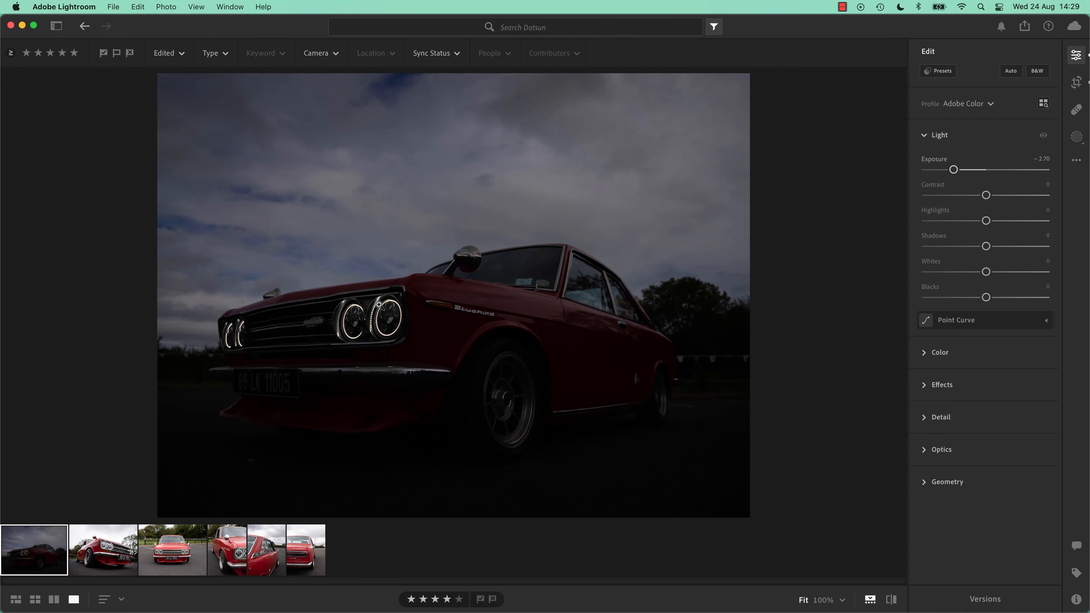
drag(953, 171, 946, 170)
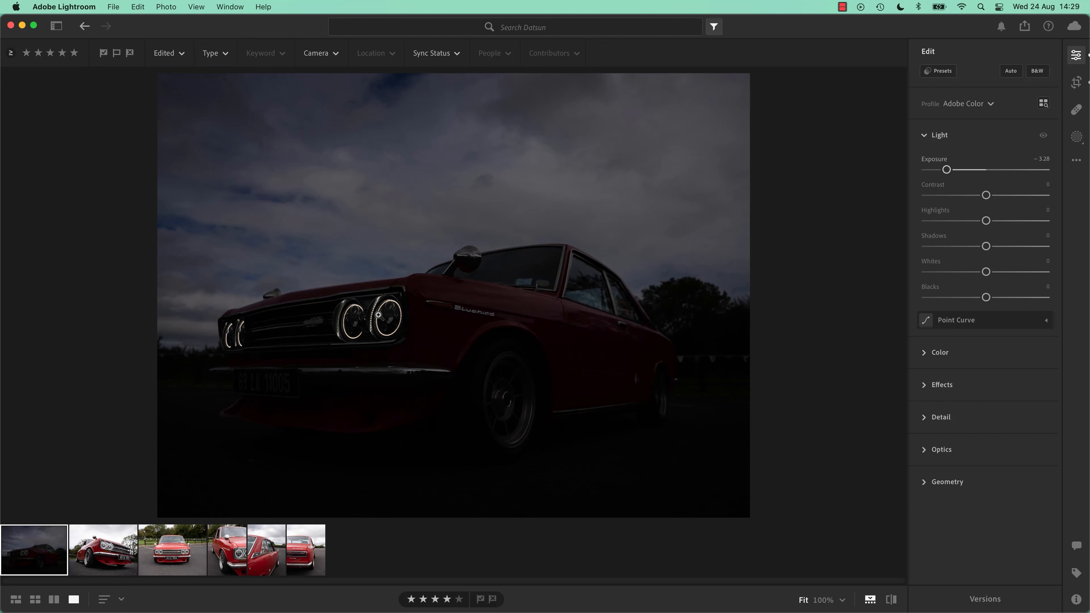
drag(947, 170, 993, 169)
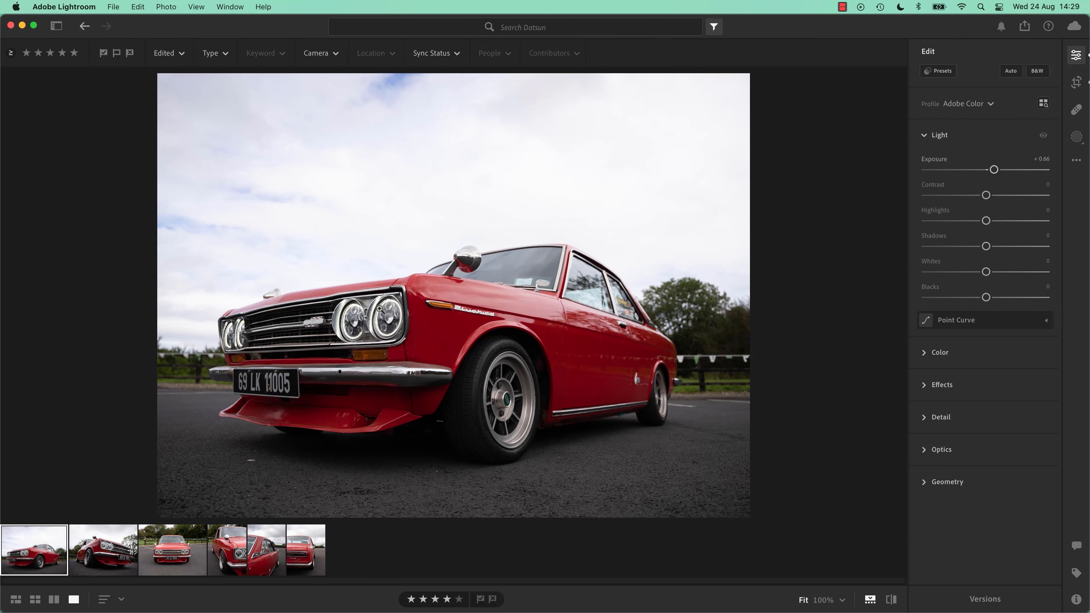
Zoom the car photo to 100% and examine the headlights and the bodywork around them.
click(391, 308)
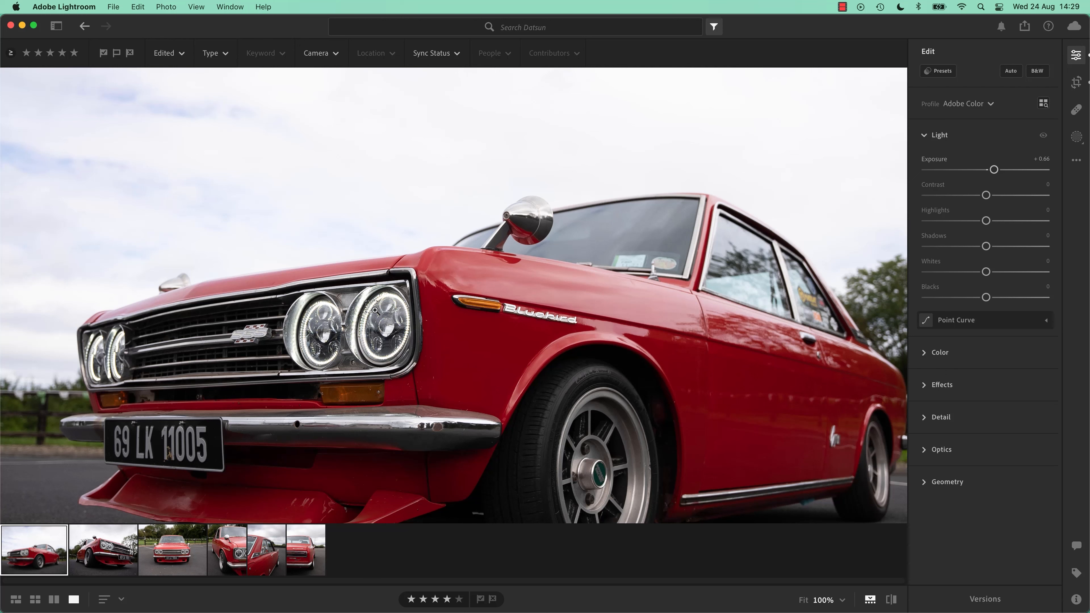
click(375, 310)
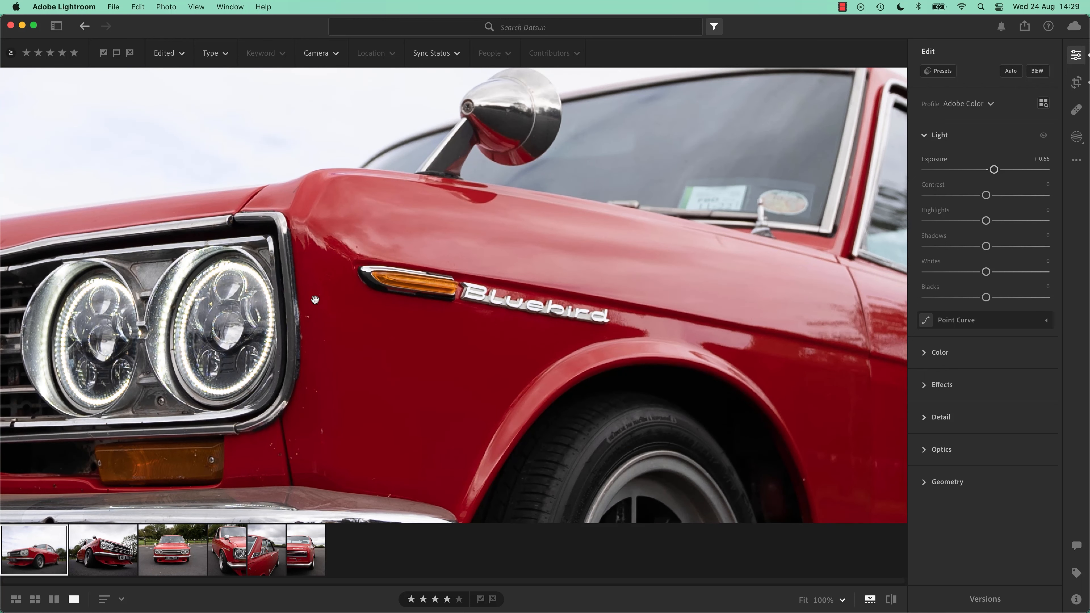
drag(316, 300, 445, 281)
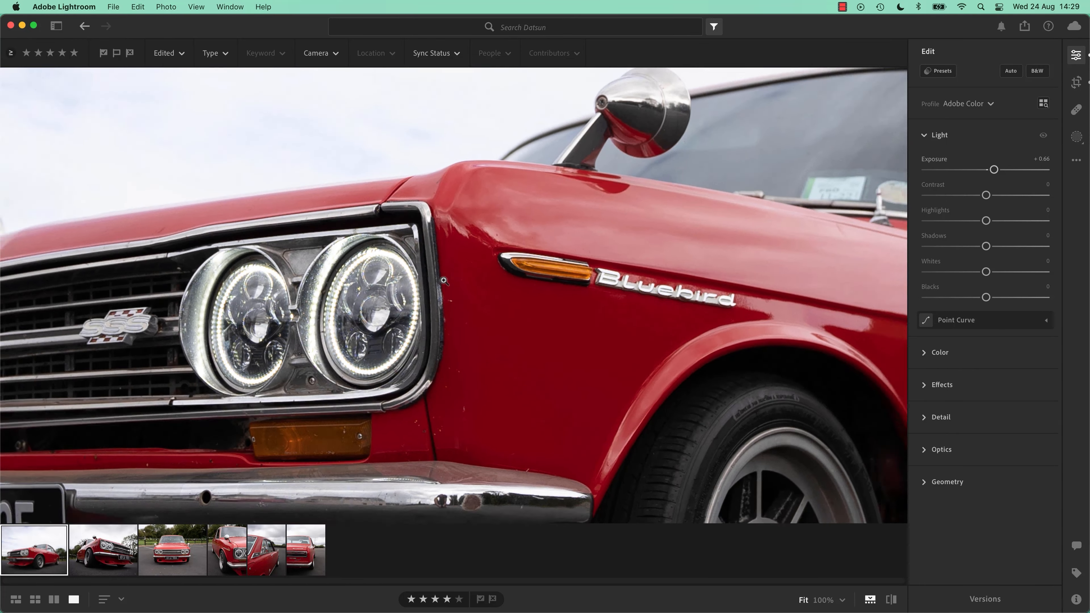
click(444, 281)
click(444, 281)
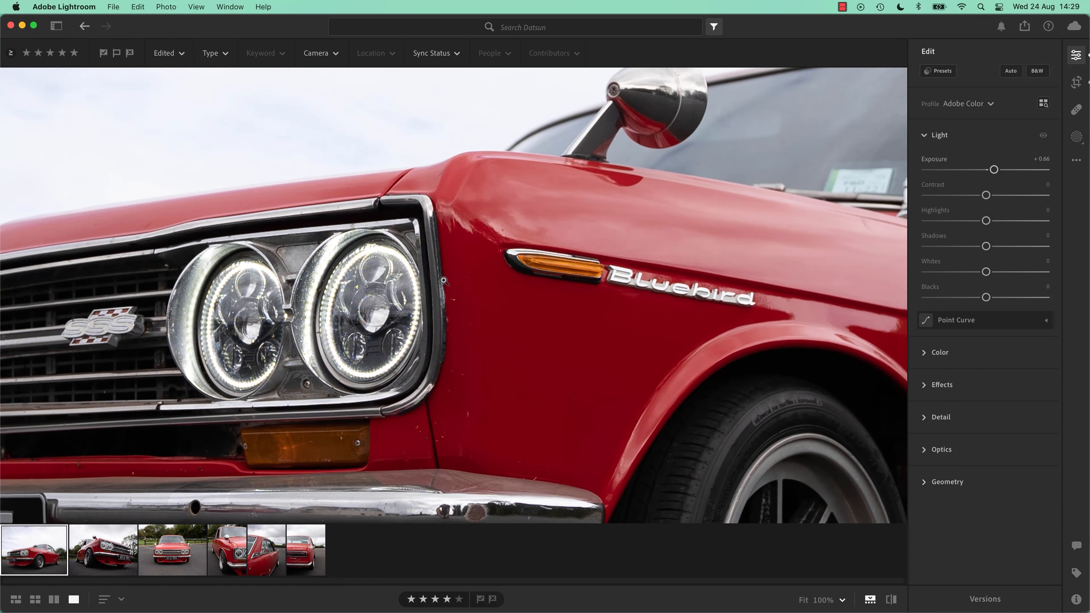
click(444, 281)
click(444, 282)
drag(395, 320, 457, 332)
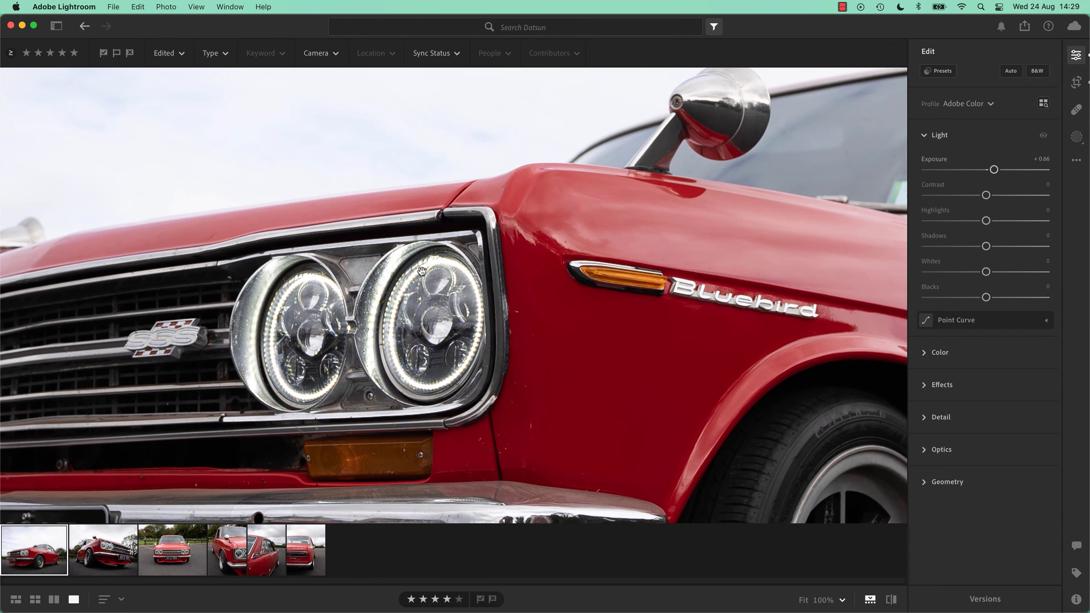
Try exposures of -4.22 and +0.24, fitting the whole photo in view between them, and reset the exposure to 0.
drag(994, 170, 936, 170)
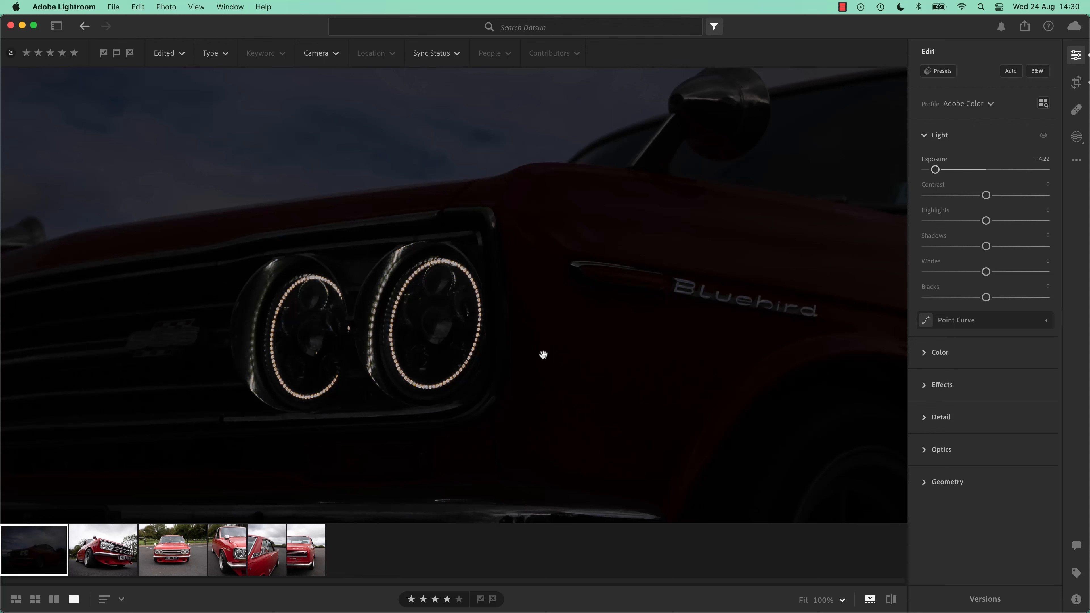
click(803, 601)
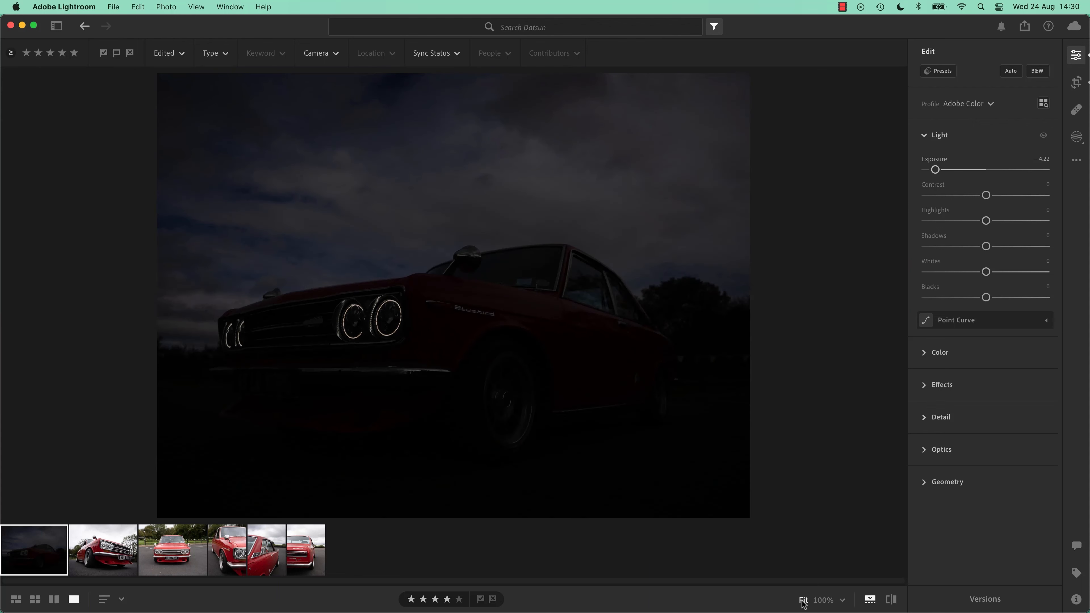
drag(935, 170, 989, 170)
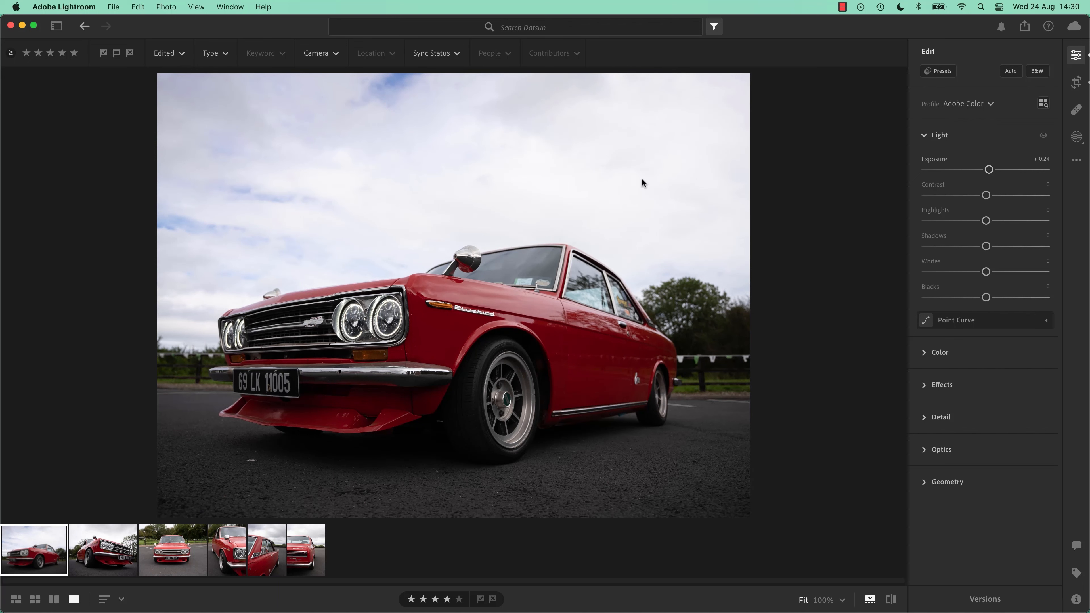
double_click(988, 169)
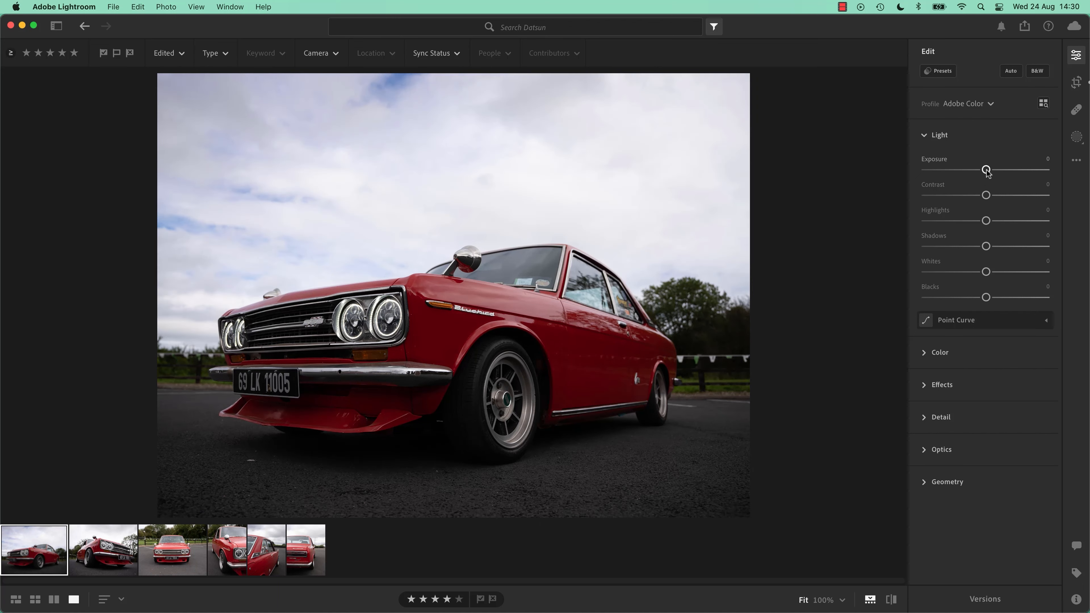
mouse_move(987, 170)
mouse_down()
mouse_move(1019, 171)
mouse_move(988, 171)
mouse_up()
double_click(986, 171)
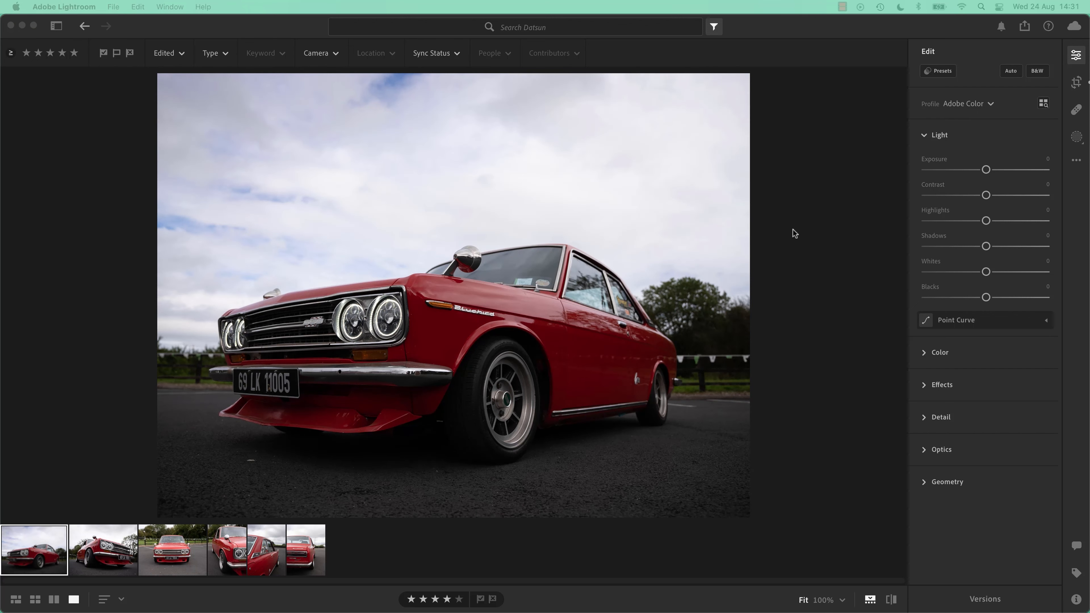
Try colour temperatures of 12,937 and 3,589 in the Color settings, reset the temperature after each and collapse the section.
click(935, 355)
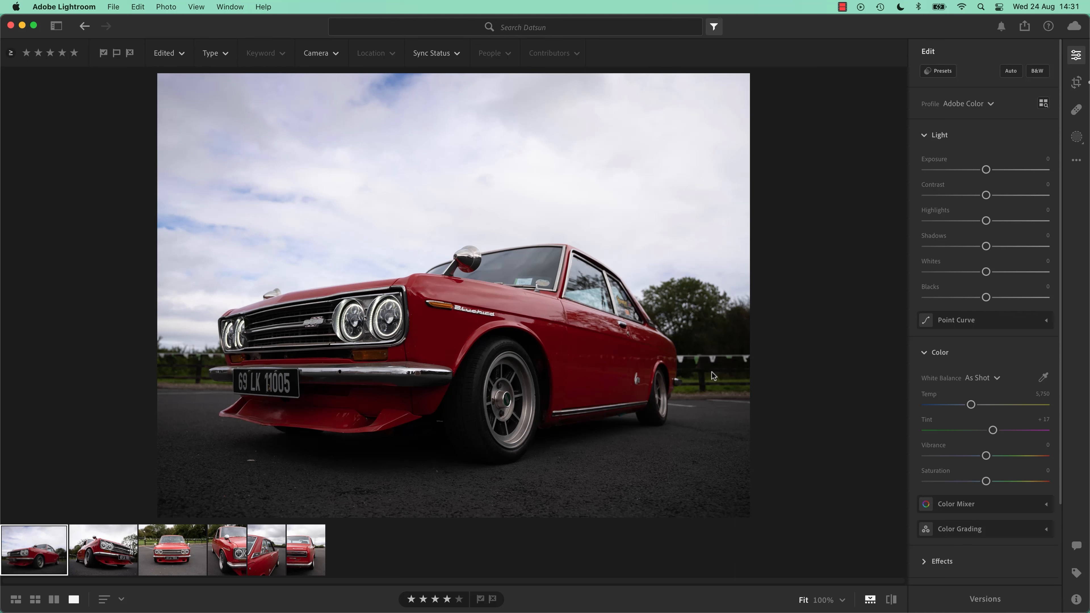
drag(971, 404, 1017, 408)
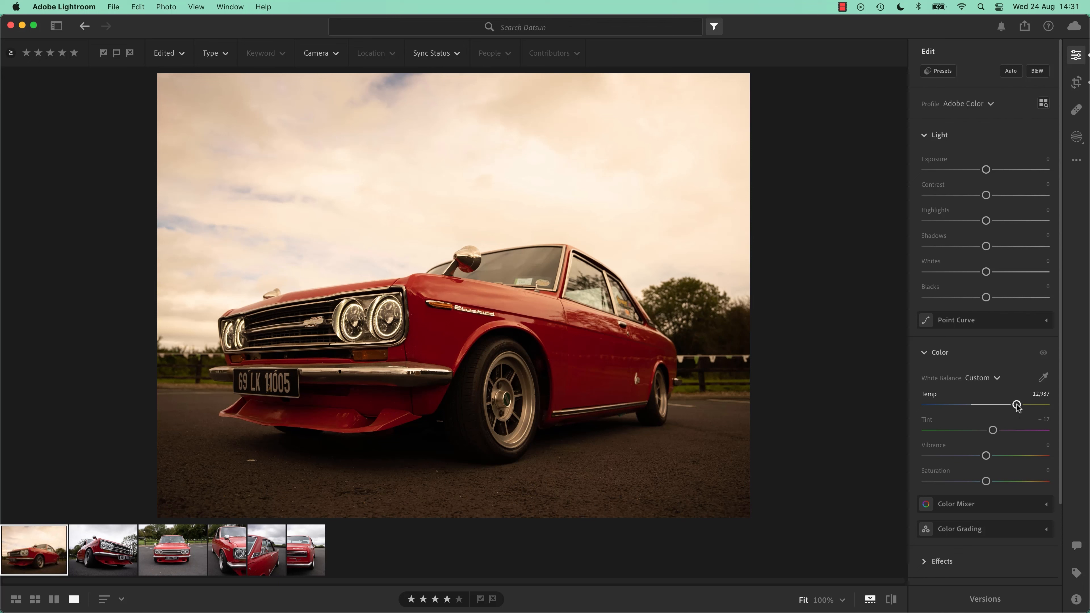
double_click(1017, 405)
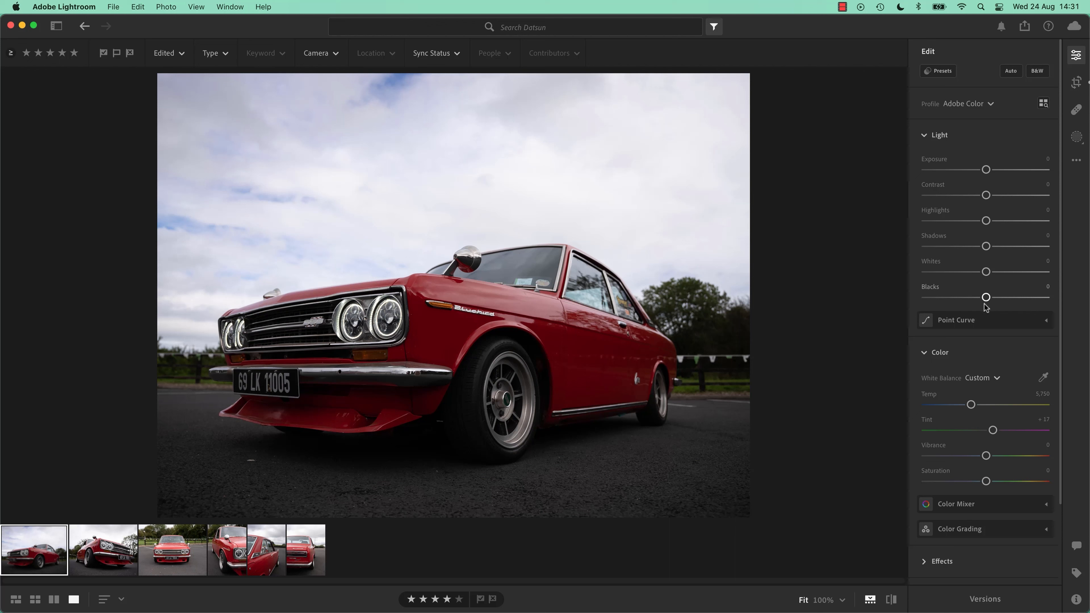
drag(971, 404, 948, 410)
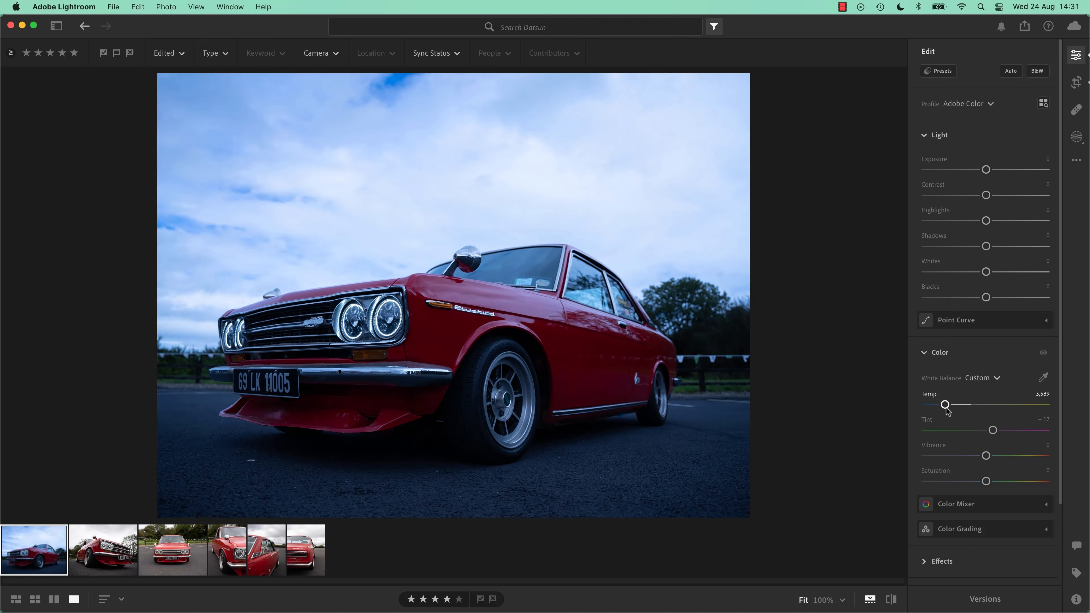
double_click(945, 405)
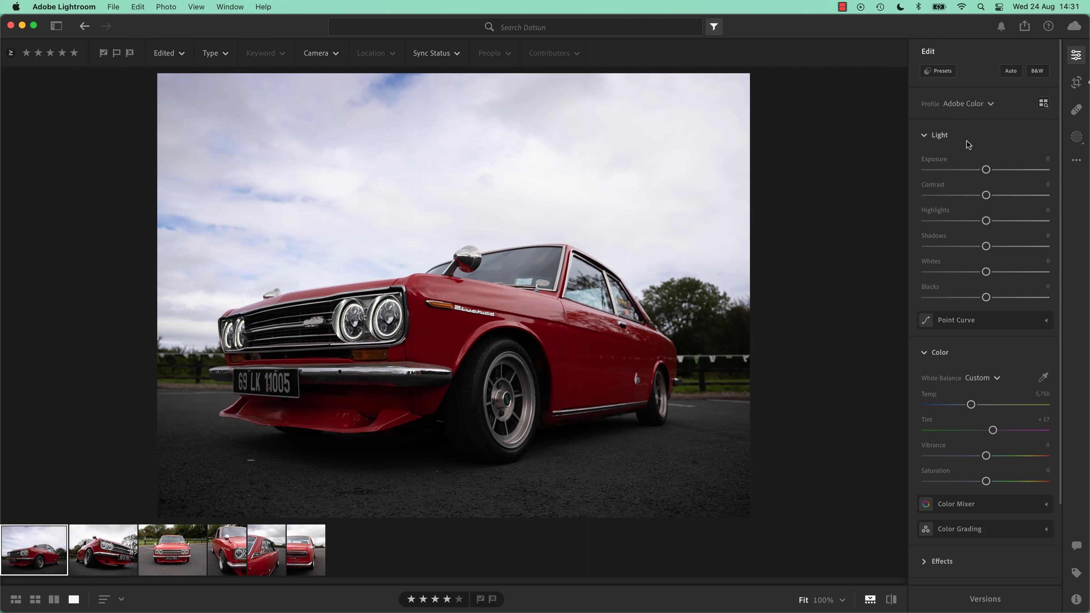
click(925, 353)
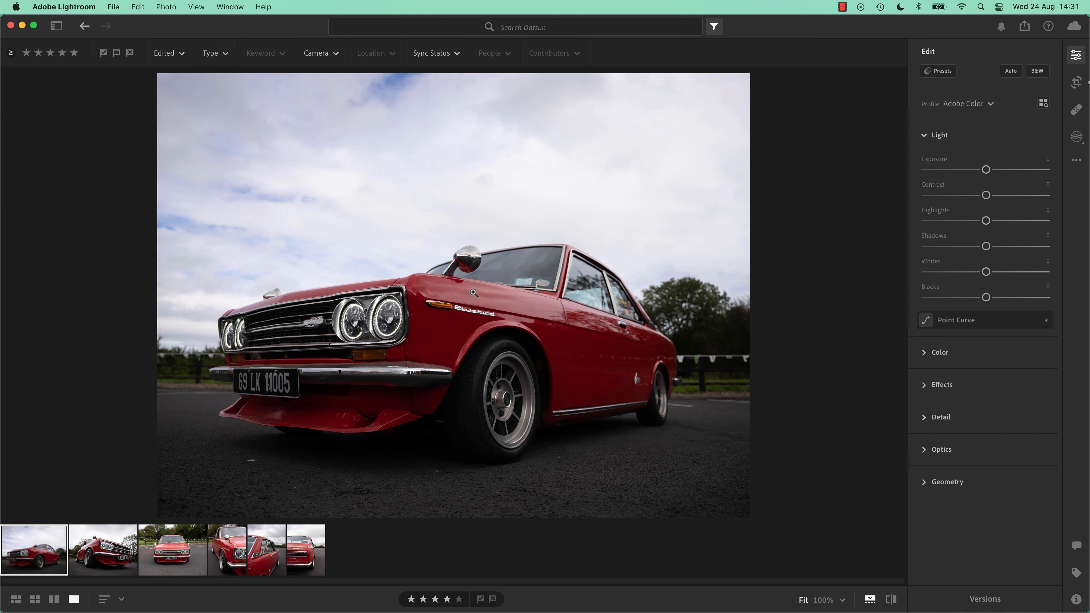
Toggle the Light, Color and Effects sections open and closed, leaving only the Light settings expanded.
click(925, 136)
click(925, 137)
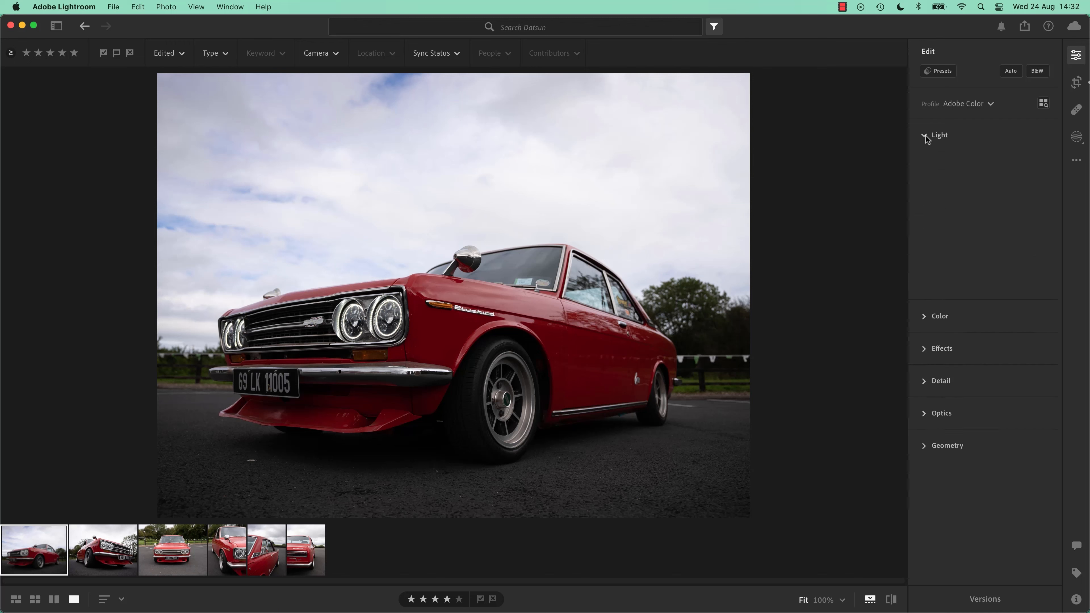
click(926, 136)
click(925, 170)
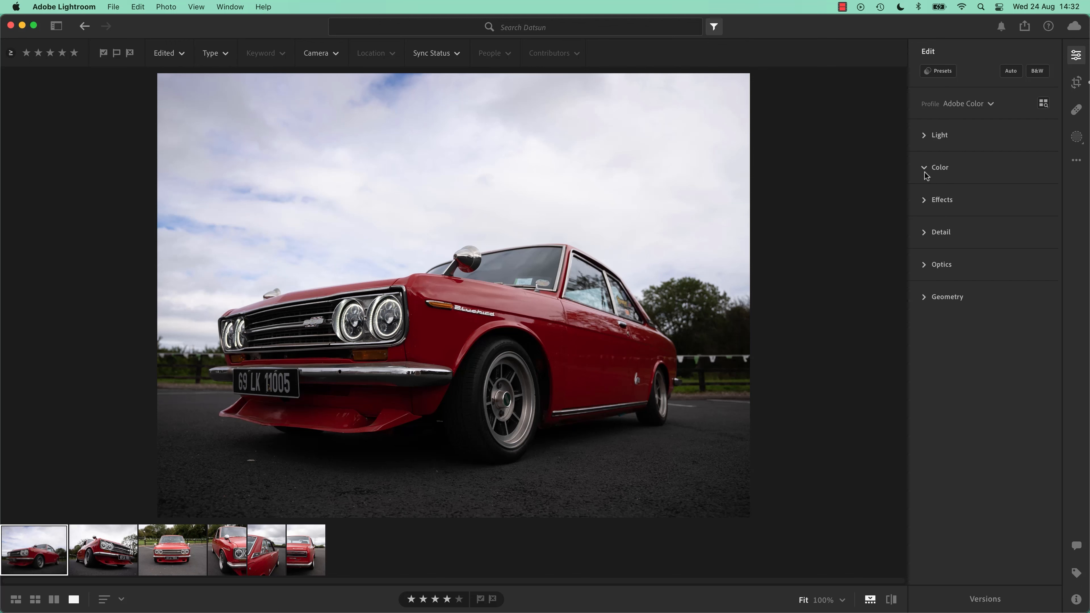
click(923, 136)
click(921, 559)
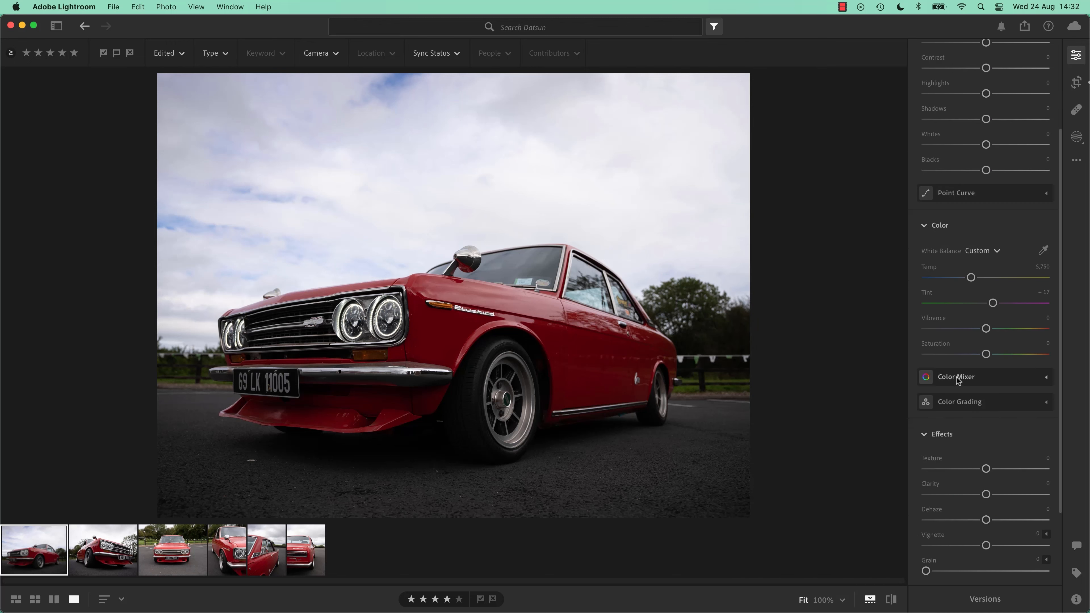
scroll(958, 381, down, 5)
scroll(958, 382, up, 6)
scroll(959, 386, up, 5)
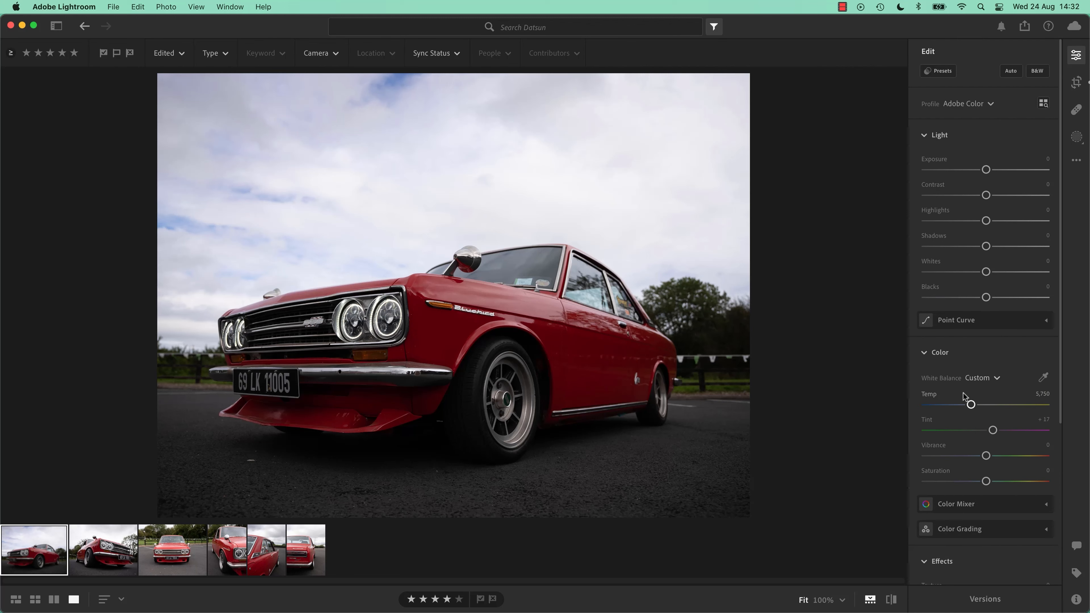
click(923, 353)
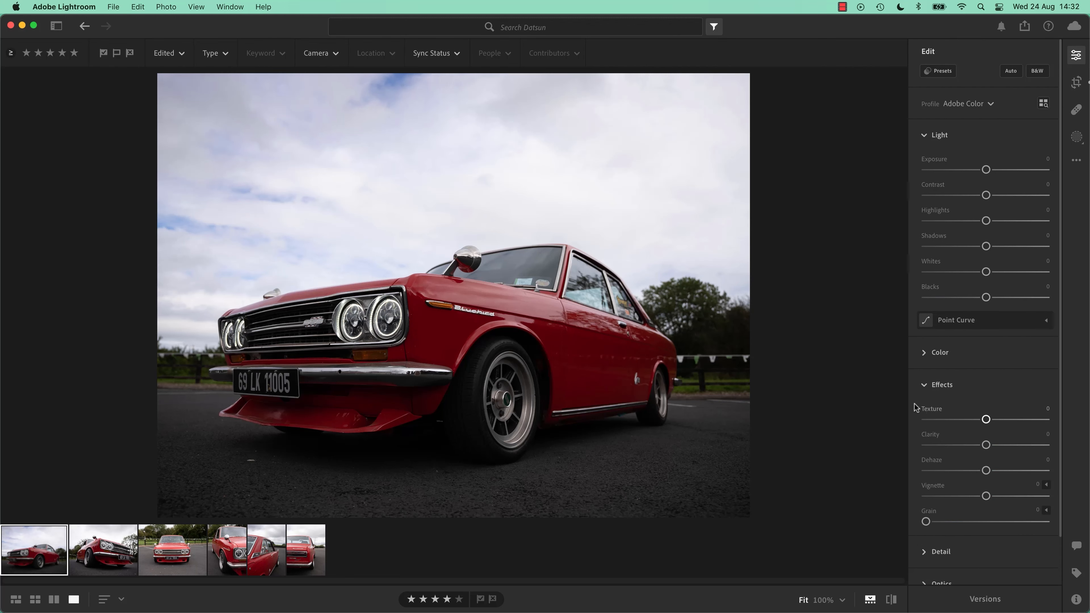
click(923, 386)
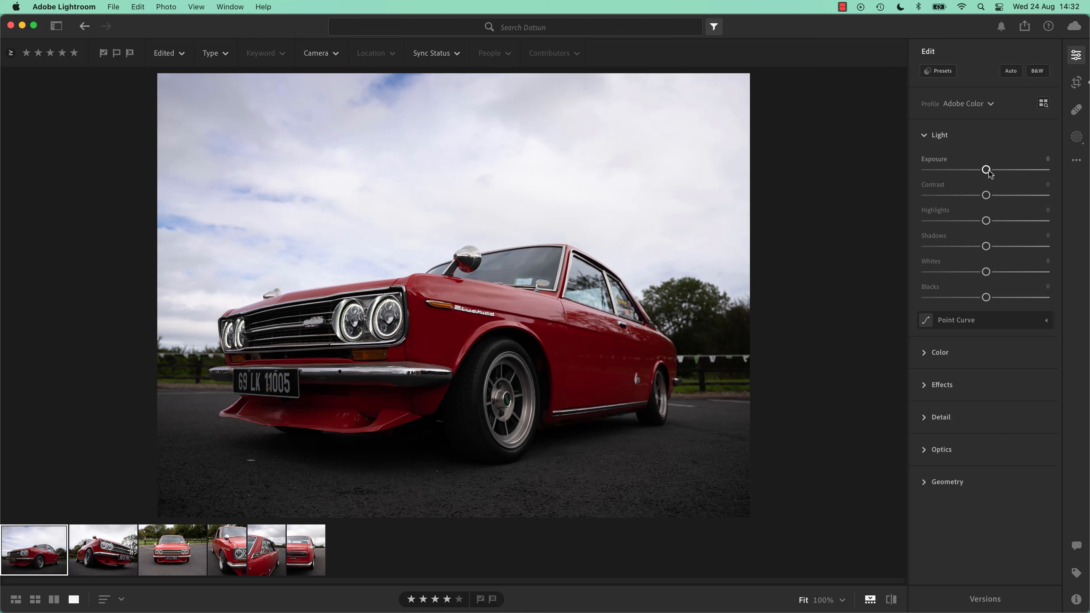
Raise the car photo's exposure to +1.28.
drag(987, 170, 995, 172)
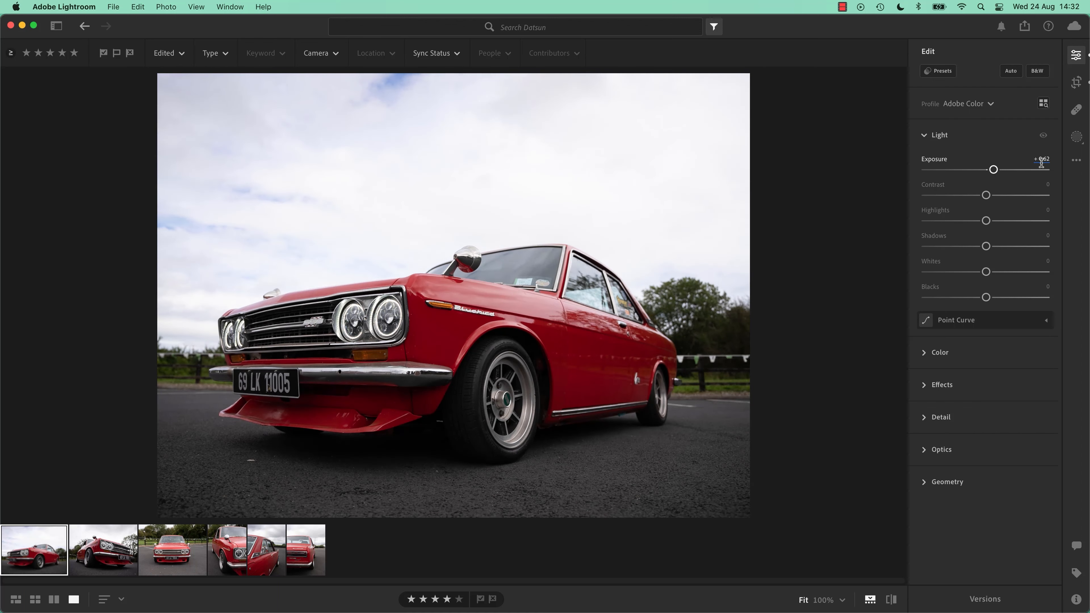
mouse_move(995, 172)
mouse_down()
mouse_move(972, 169)
mouse_move(996, 176)
mouse_up()
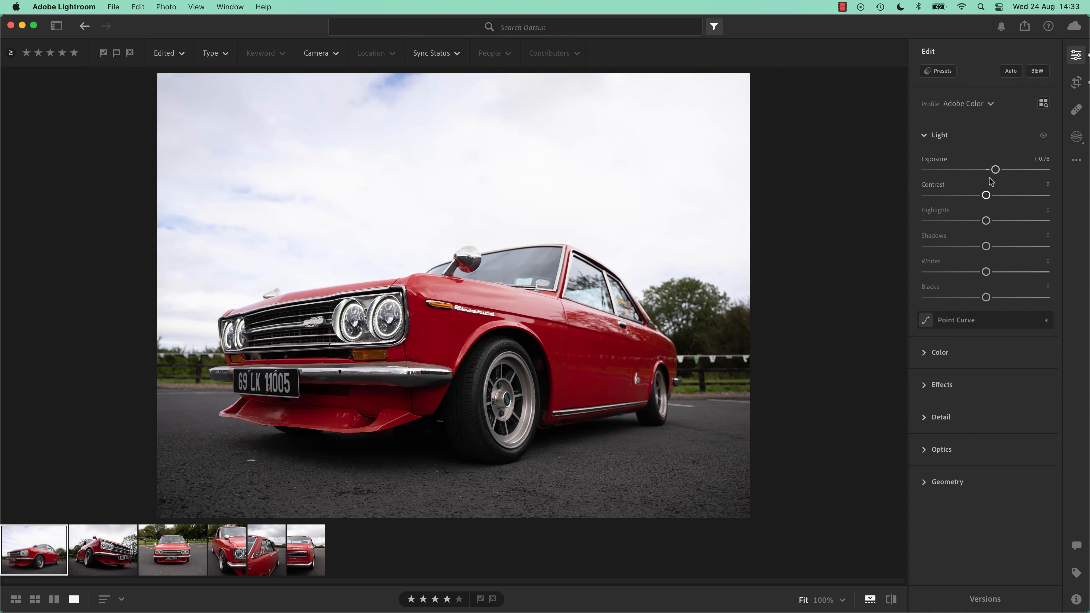
mouse_move(994, 170)
mouse_down()
mouse_move(1013, 175)
mouse_move(1001, 175)
mouse_up()
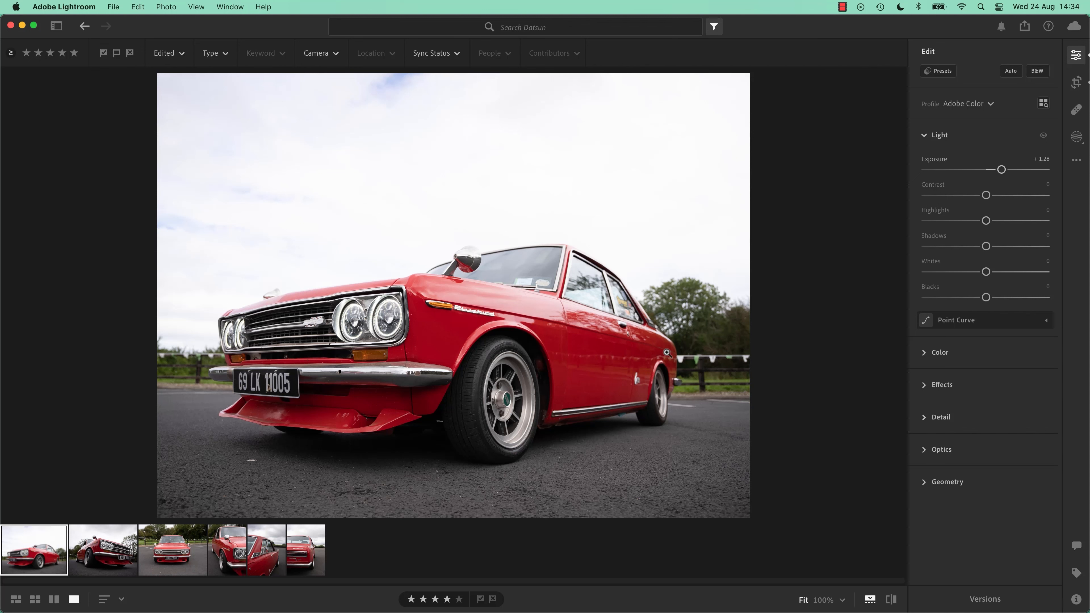
Compare the brightened car photo with its original by toggling the original view, ending on the edited version.
click(891, 600)
click(891, 601)
click(893, 598)
key(backslash)
key(backslash)
key(backslash)
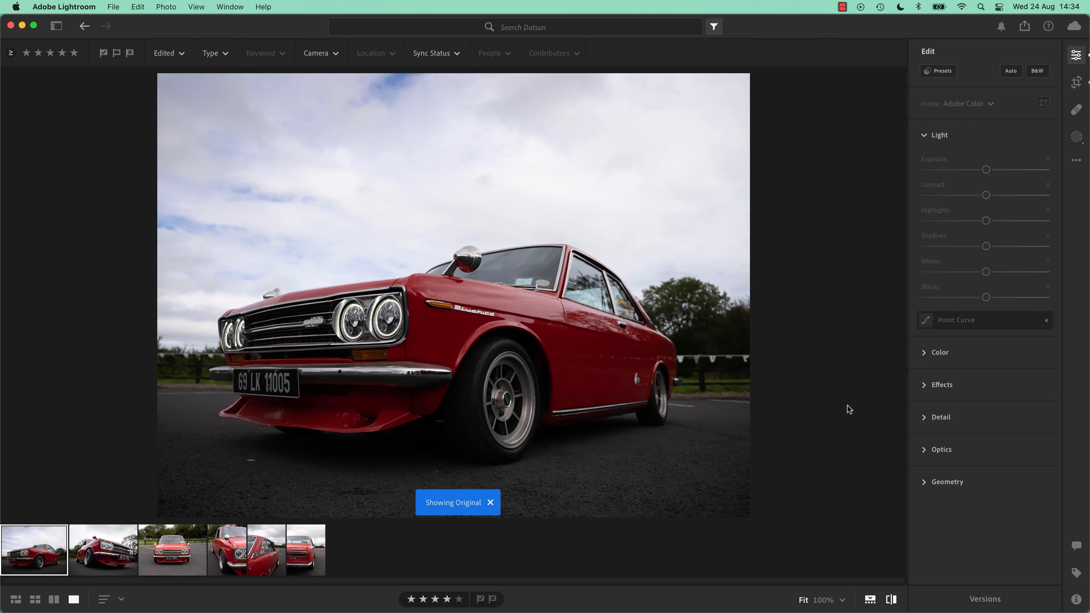
key(backslash)
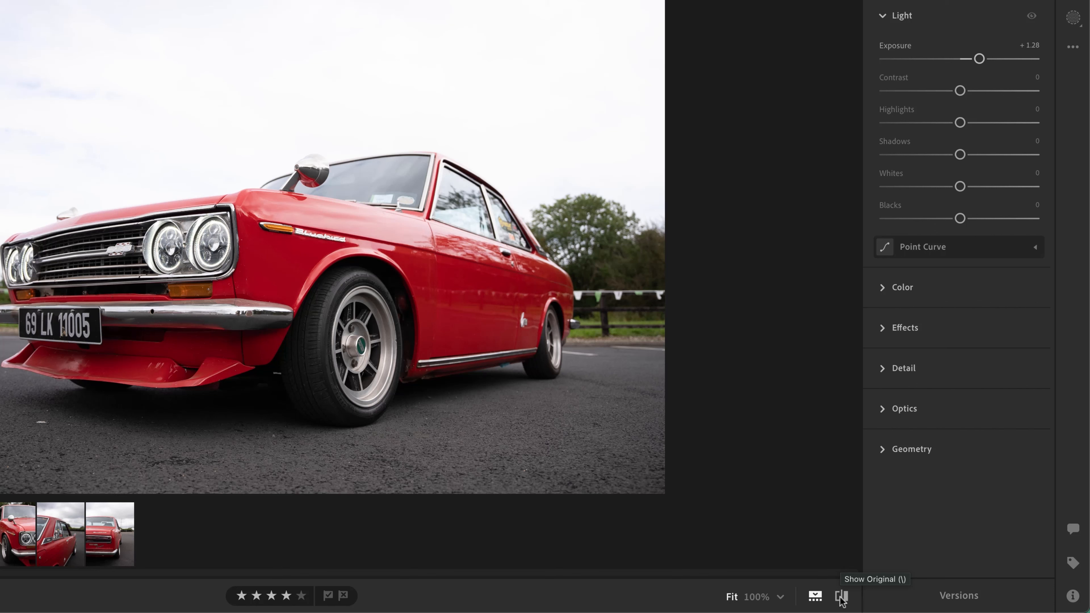
Set the car photo's contrast to +18 and compare the result with the original, returning to the edited version.
click(842, 597)
key(backslash)
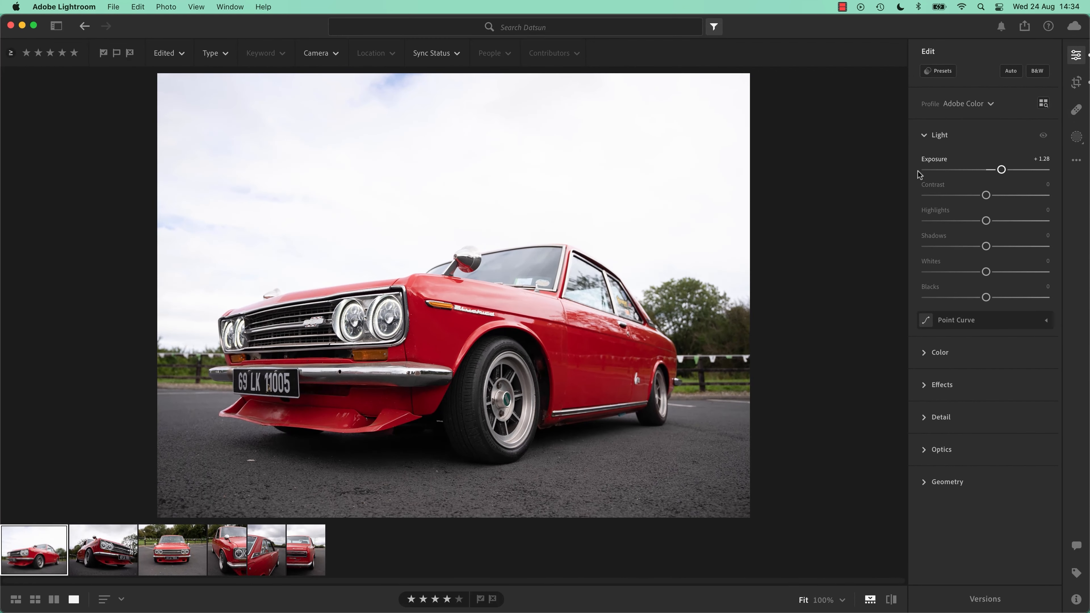
mouse_move(891, 43)
drag(986, 196, 996, 195)
drag(995, 196, 997, 197)
key(backslash)
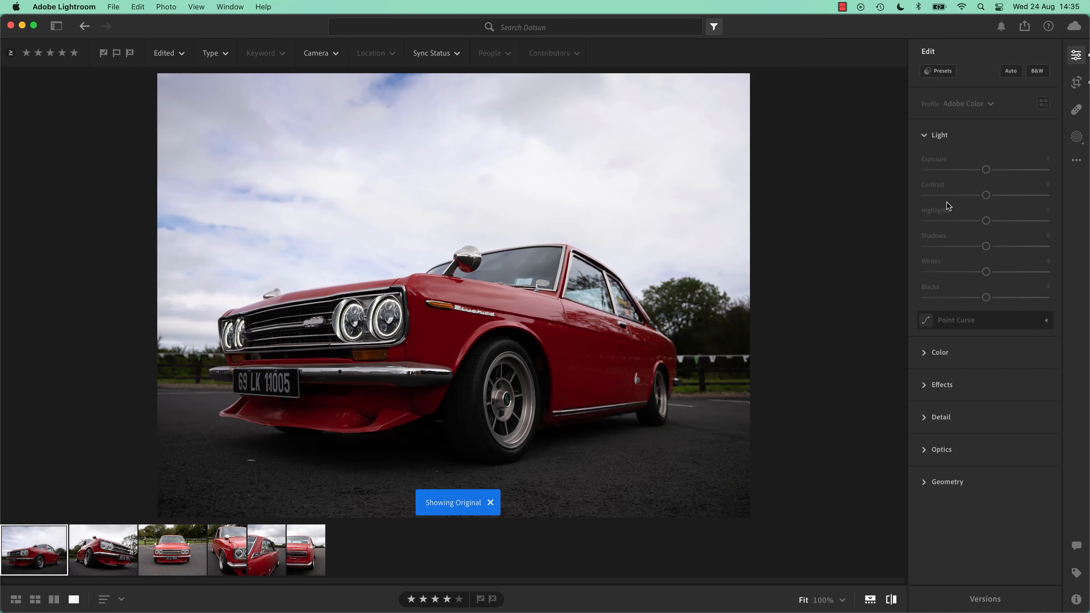
key(backslash)
key(backslash)
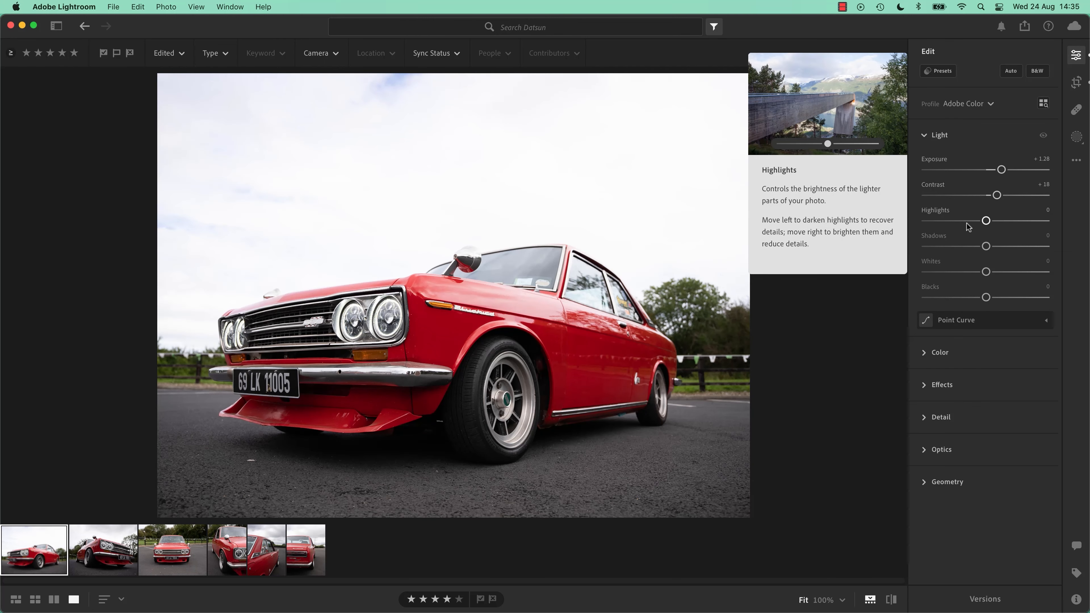
Set the highlights to -24 and the shadows to -9 in the Light settings.
drag(986, 221, 960, 226)
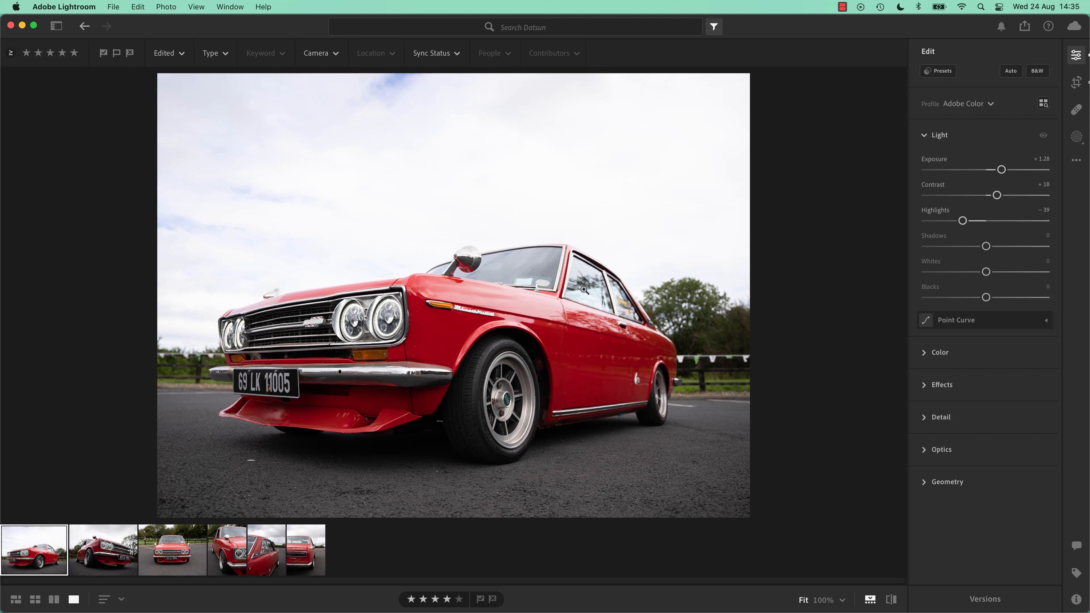
mouse_move(963, 222)
mouse_down()
mouse_move(928, 223)
mouse_move(1040, 235)
mouse_move(925, 232)
mouse_move(1009, 232)
mouse_move(966, 231)
mouse_up()
mouse_move(969, 221)
mouse_down()
mouse_move(1000, 222)
mouse_move(949, 223)
mouse_move(976, 224)
mouse_up()
mouse_move(987, 247)
mouse_down()
mouse_move(963, 247)
mouse_move(1003, 247)
mouse_move(983, 257)
mouse_up()
double_click(984, 246)
mouse_move(987, 246)
mouse_down()
mouse_move(968, 247)
mouse_move(991, 247)
mouse_move(973, 247)
mouse_move(981, 251)
mouse_up()
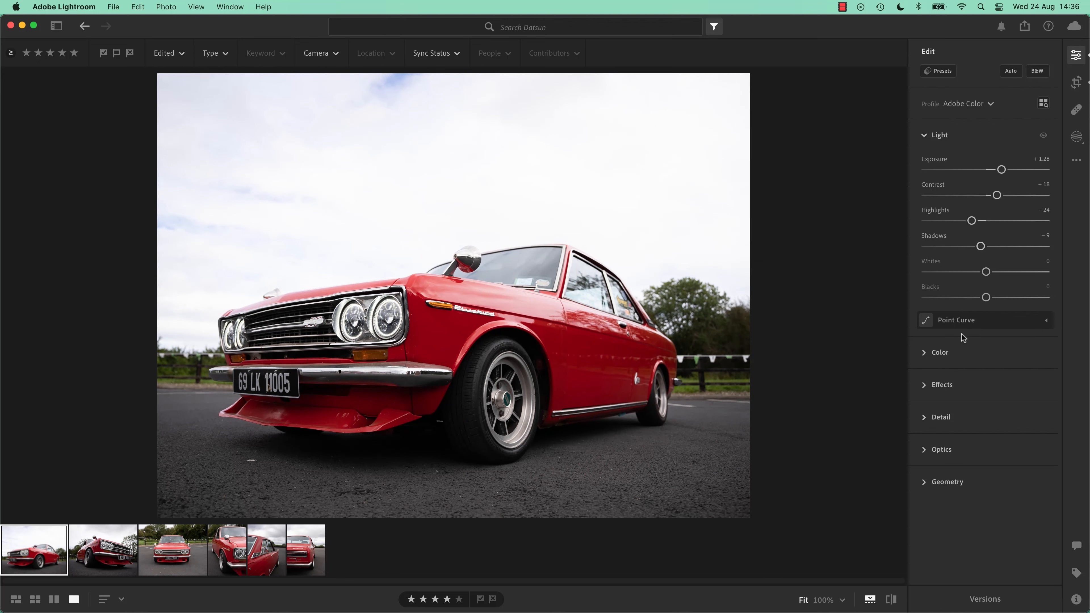
Set the whites to -86 and the blacks to +36 in the Light settings.
drag(983, 274, 936, 290)
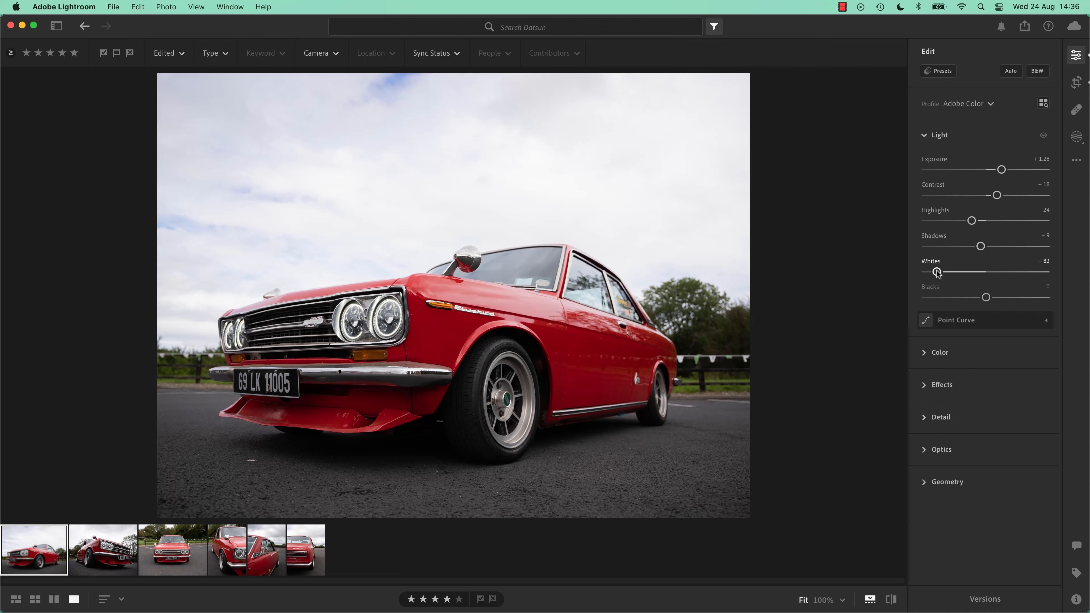
mouse_move(937, 273)
mouse_down()
mouse_move(972, 275)
mouse_move(940, 274)
mouse_up()
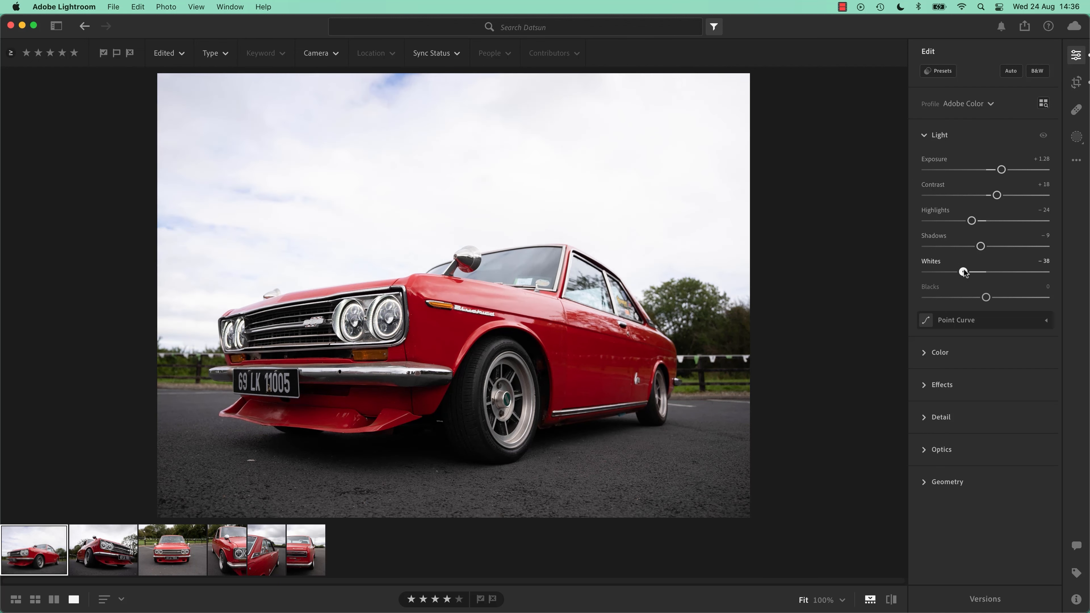
drag(940, 273, 936, 274)
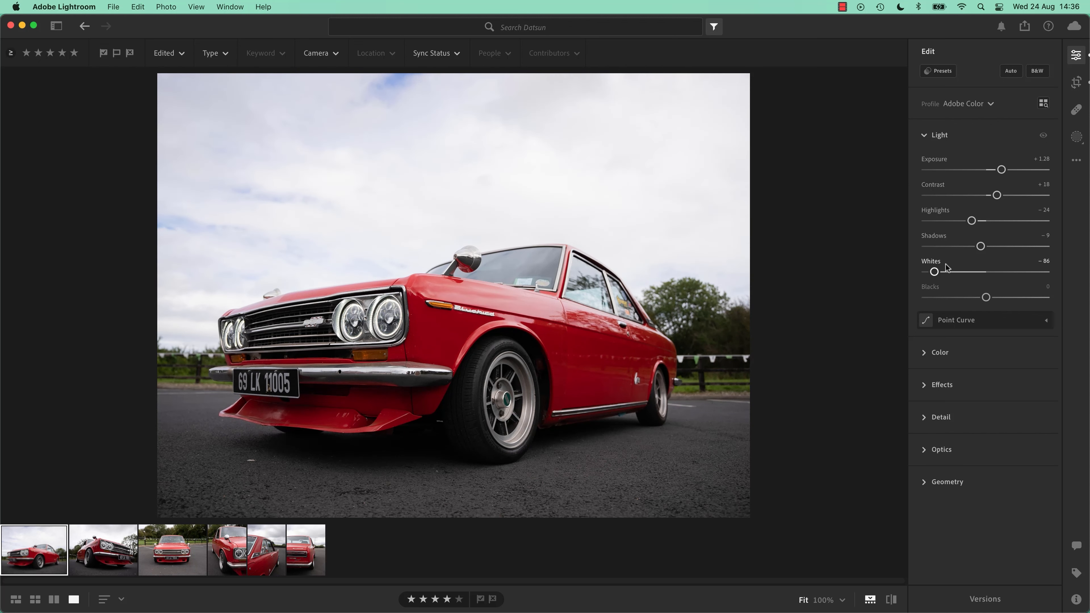
mouse_move(986, 297)
mouse_down()
mouse_move(956, 301)
mouse_move(1007, 305)
mouse_move(972, 307)
mouse_move(996, 306)
mouse_up()
mouse_move(1004, 297)
mouse_down()
mouse_move(1026, 299)
mouse_move(989, 310)
mouse_move(1008, 295)
mouse_up()
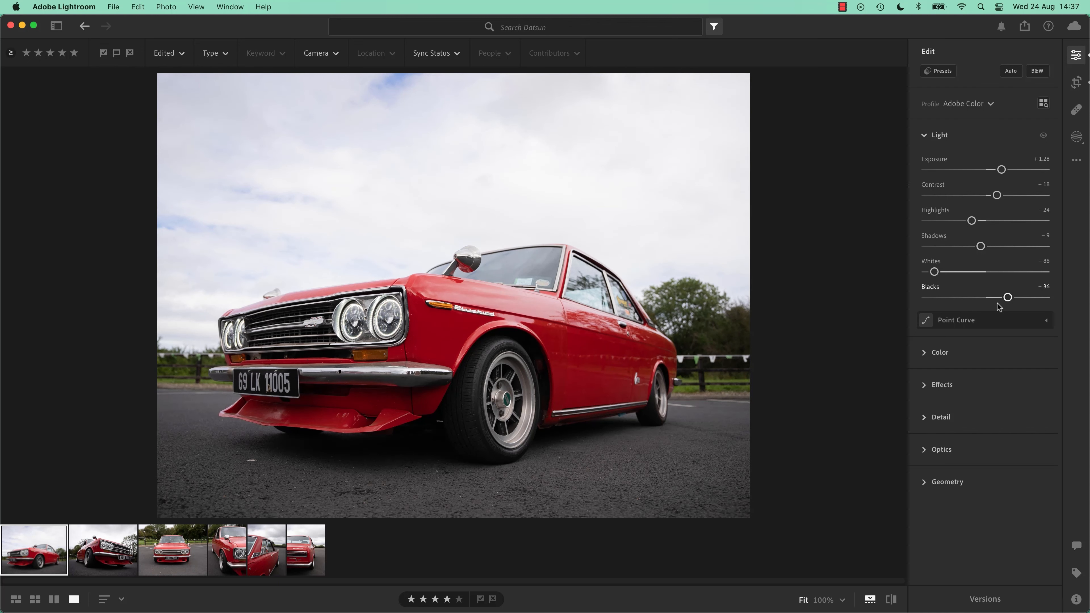
Compare the photo's light adjustments with the original by toggling the original view, ending on the edited version.
key(backslash)
key(backslash)
key(backslash)
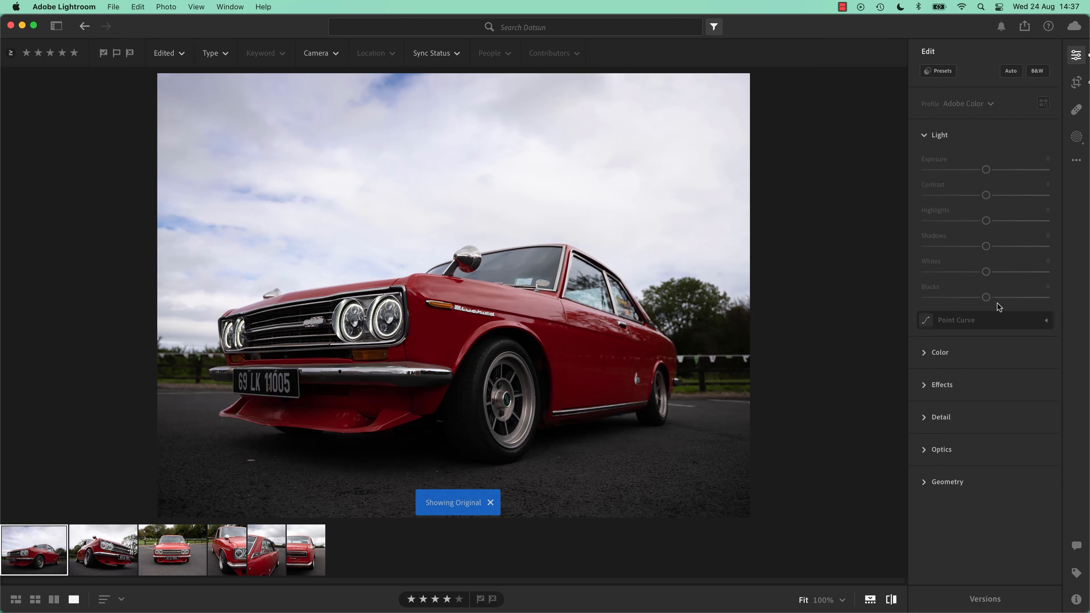
key(backslash)
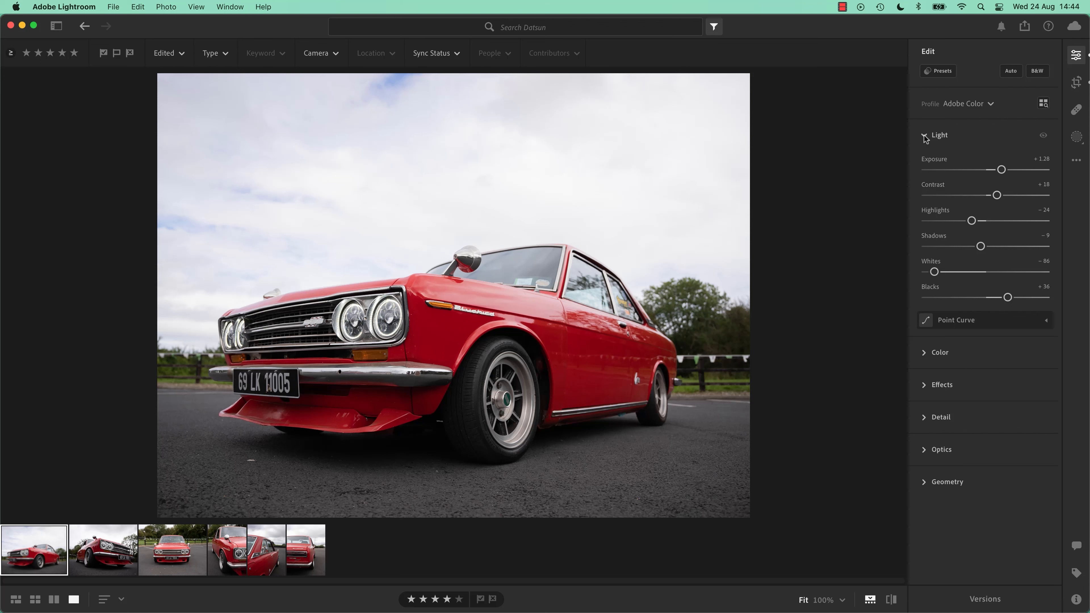
Collapse the Light settings, expand Color and set the vibrance to +16, keeping the temperature at 5,750 and the tint at +17.
click(924, 136)
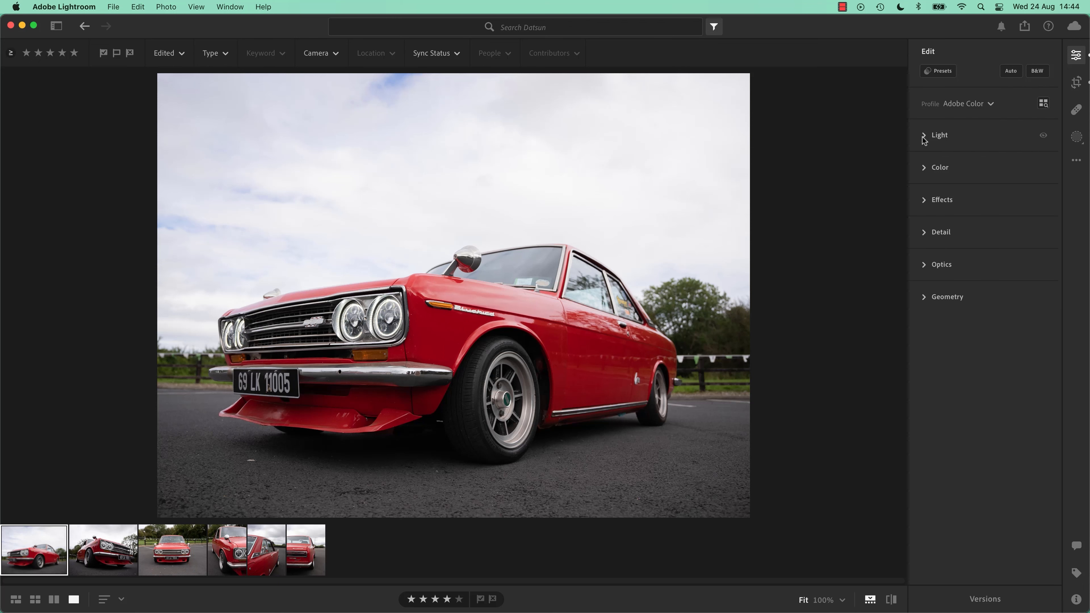
click(924, 168)
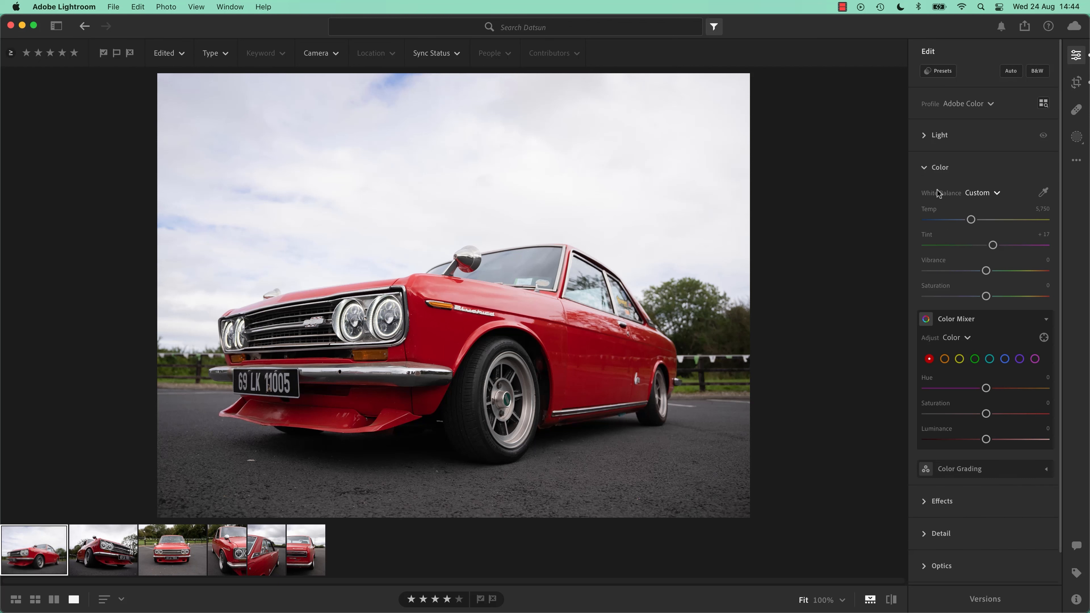
mouse_move(924, 214)
drag(983, 220, 1001, 248)
double_click(1000, 245)
mouse_move(986, 272)
mouse_down()
mouse_move(1065, 274)
mouse_move(977, 274)
mouse_move(994, 274)
mouse_up()
In the Color Mixer, set the red channel's saturation to +21 and luminance to +15.
click(1045, 320)
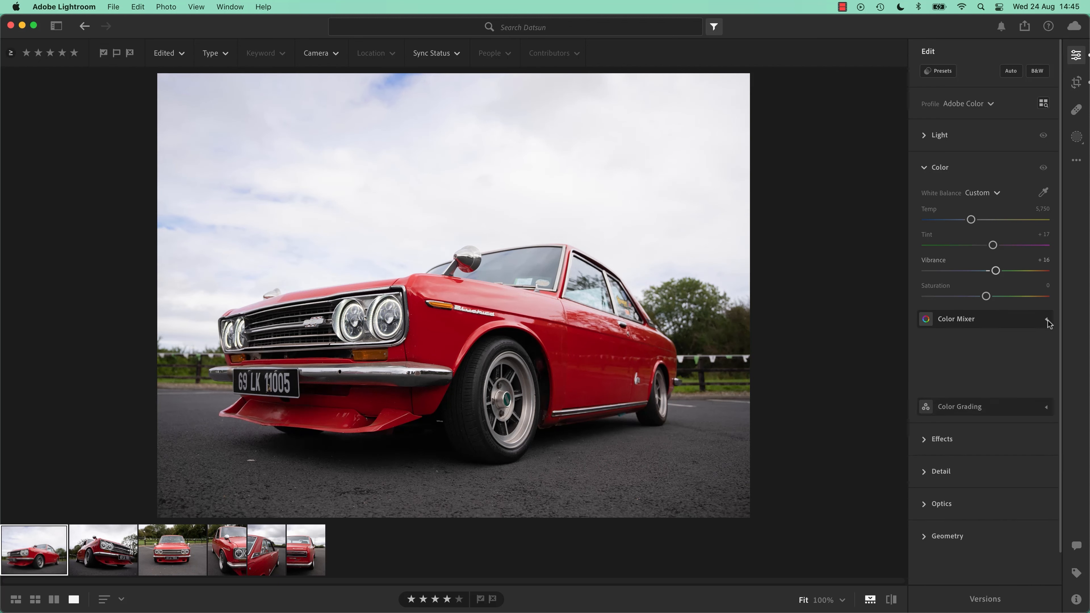
click(1045, 320)
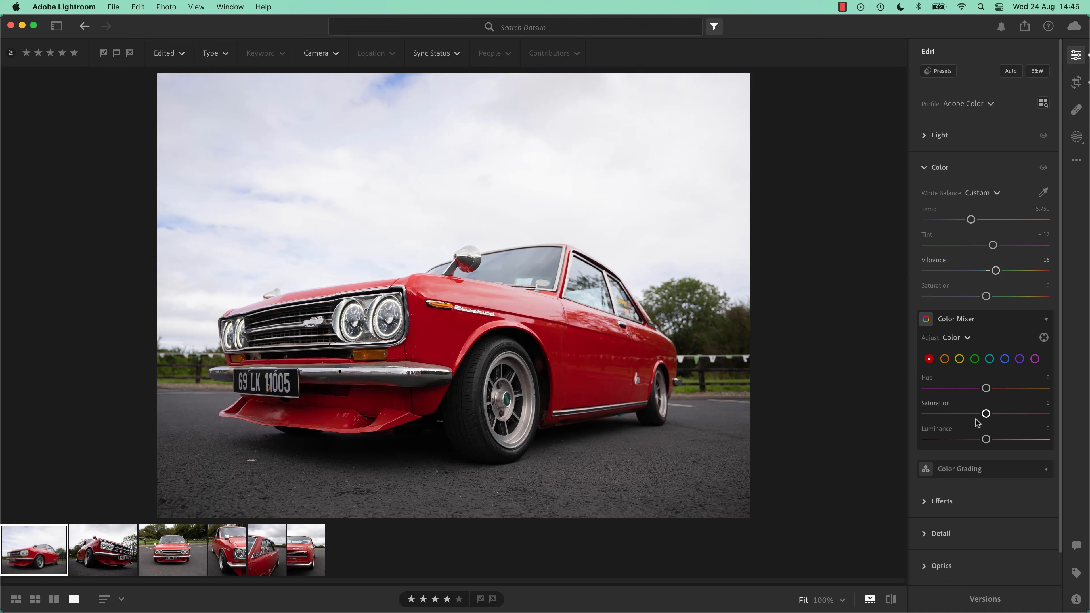
mouse_move(986, 413)
mouse_down()
mouse_move(1073, 416)
mouse_move(921, 417)
mouse_move(994, 421)
mouse_up()
drag(995, 416, 994, 441)
Compare the colour-adjusted photo with its original by toggling the original view, ending on the edited version.
key(backslash)
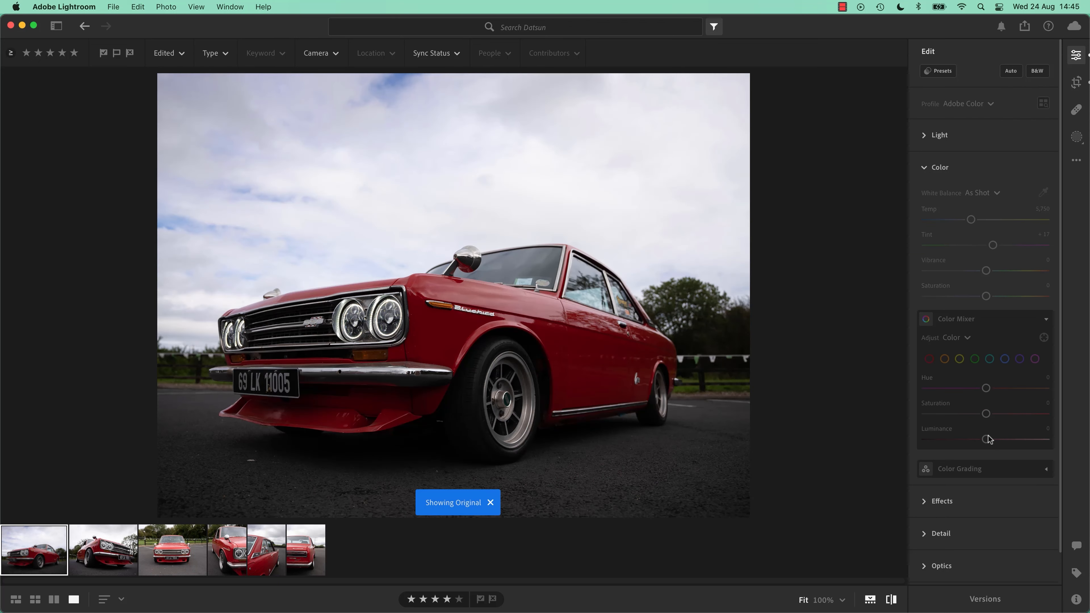
key(backslash)
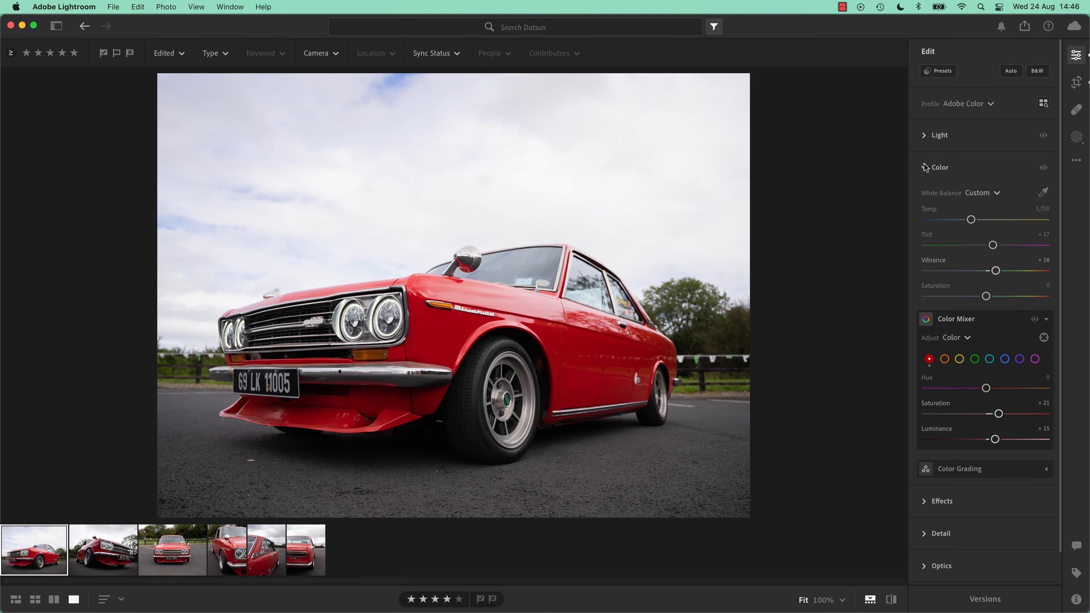
key(backslash)
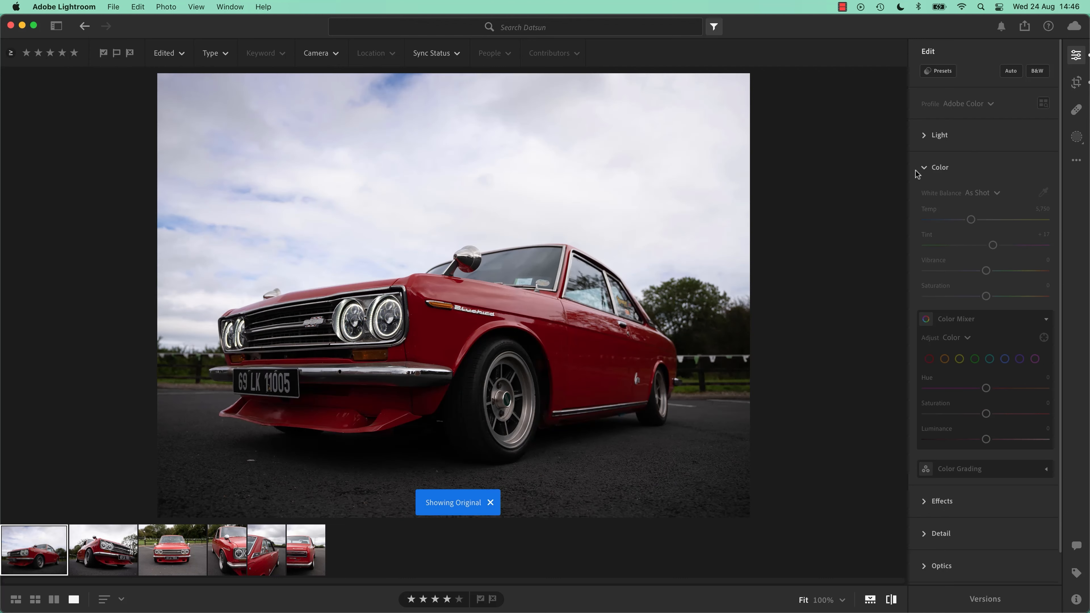
key(backslash)
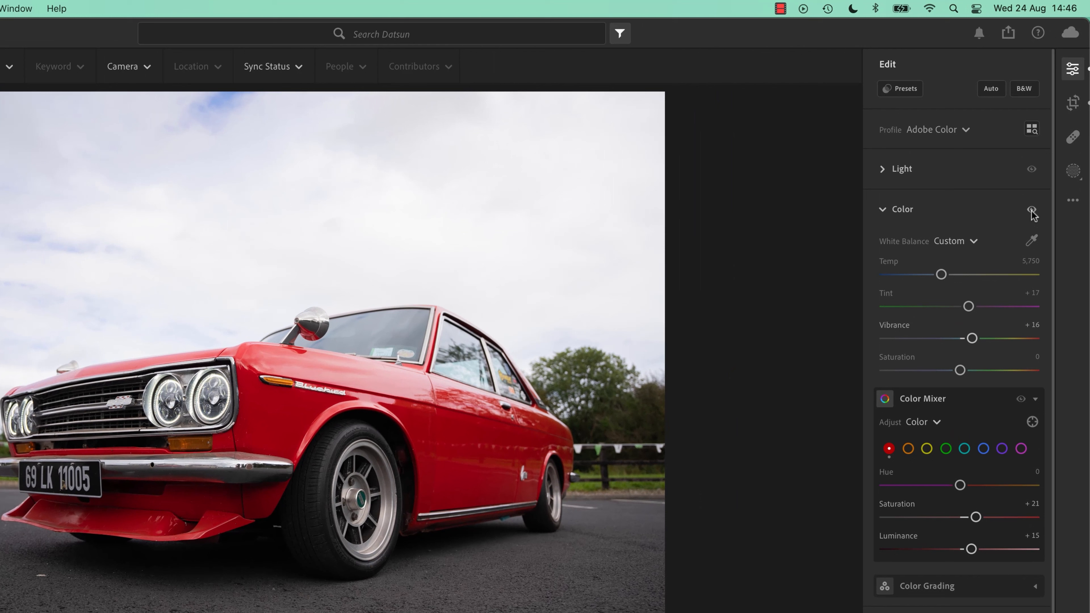
Preview the photo without its Color adjustments by temporarily hiding and showing that section's edits several times.
click(1033, 210)
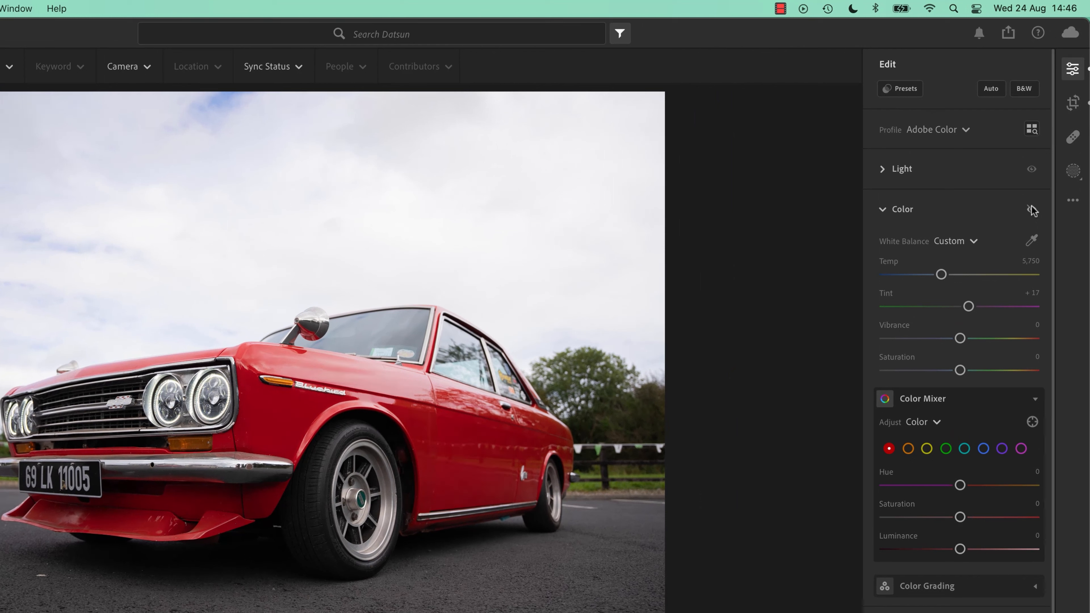
click(1033, 211)
click(1032, 210)
click(1032, 210)
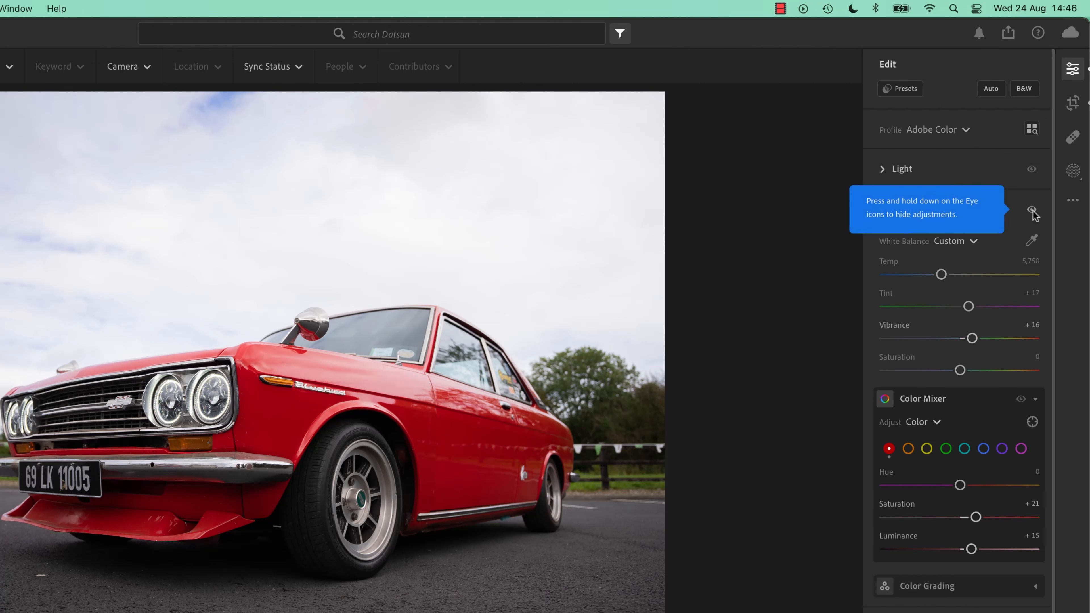
click(1032, 210)
click(1033, 210)
Preview the photo without its Light adjustments by temporarily hiding and showing that section's edits several times.
click(1032, 170)
click(1033, 169)
click(1033, 169)
click(1033, 170)
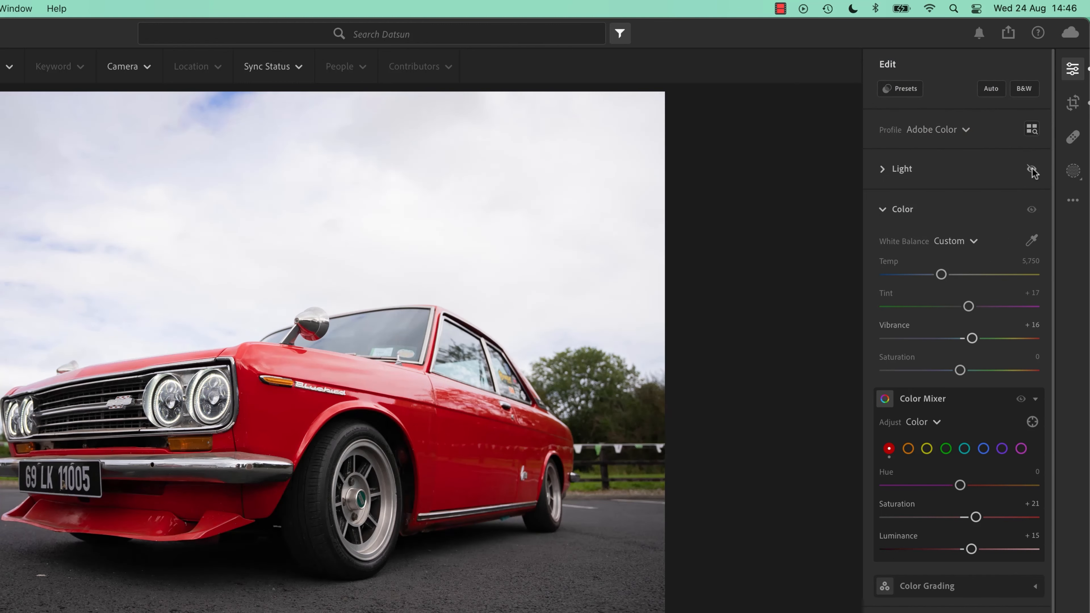
click(1032, 169)
click(1033, 169)
click(1032, 169)
click(1032, 169)
click(1033, 170)
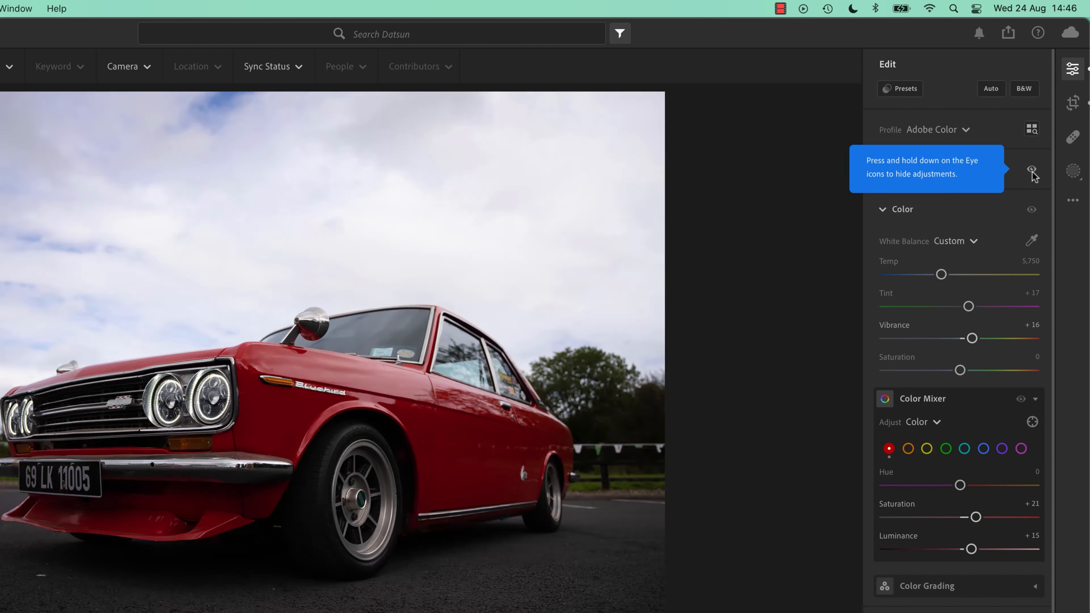
click(1033, 169)
Set the green channel's saturation to -38 in the Color Mixer and collapse the mixer.
click(885, 212)
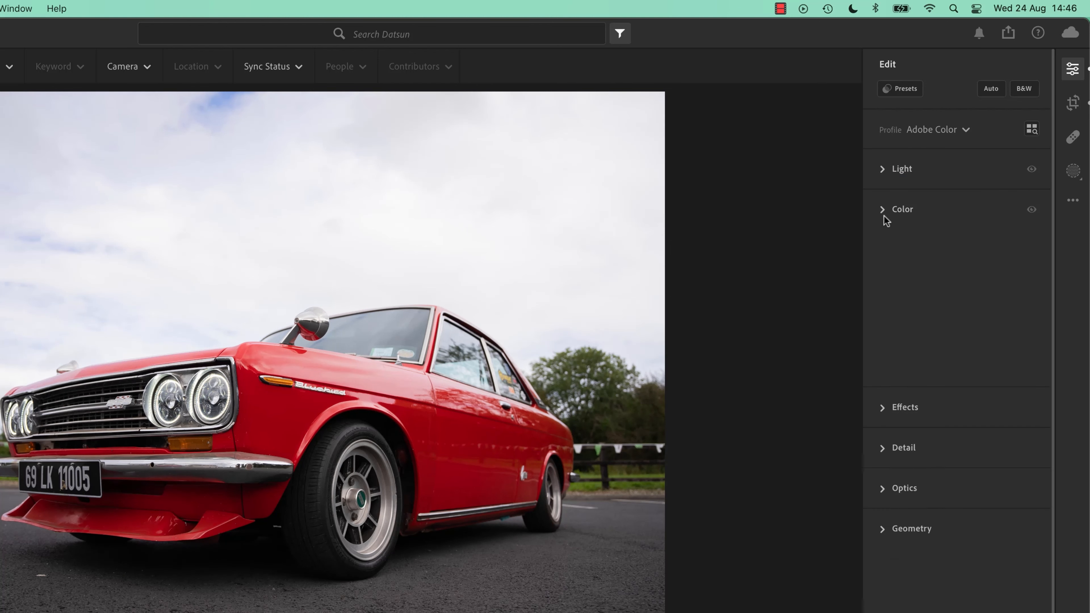
click(885, 212)
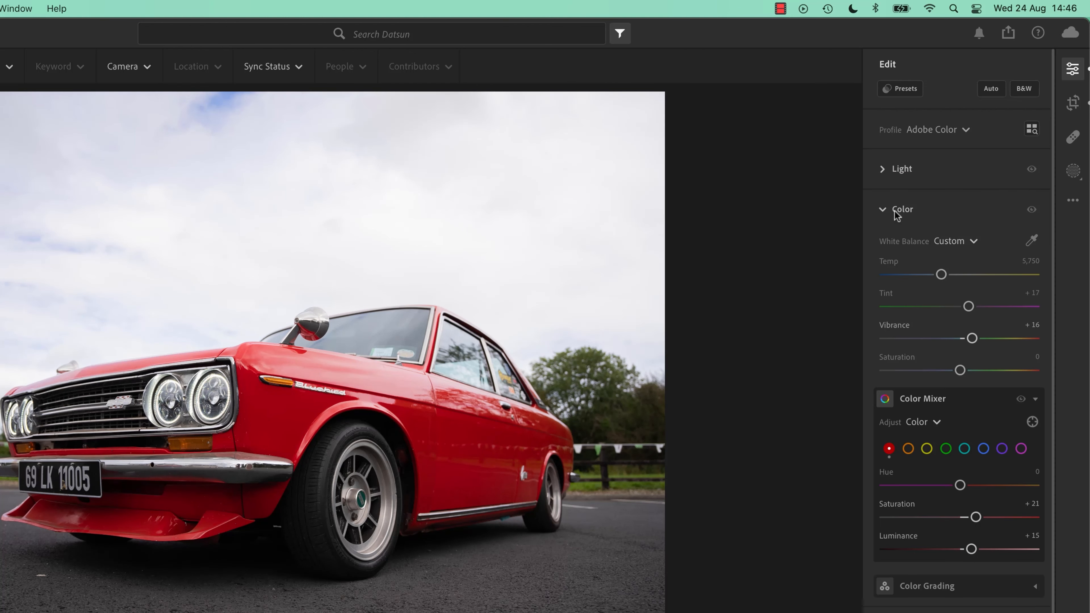
click(949, 448)
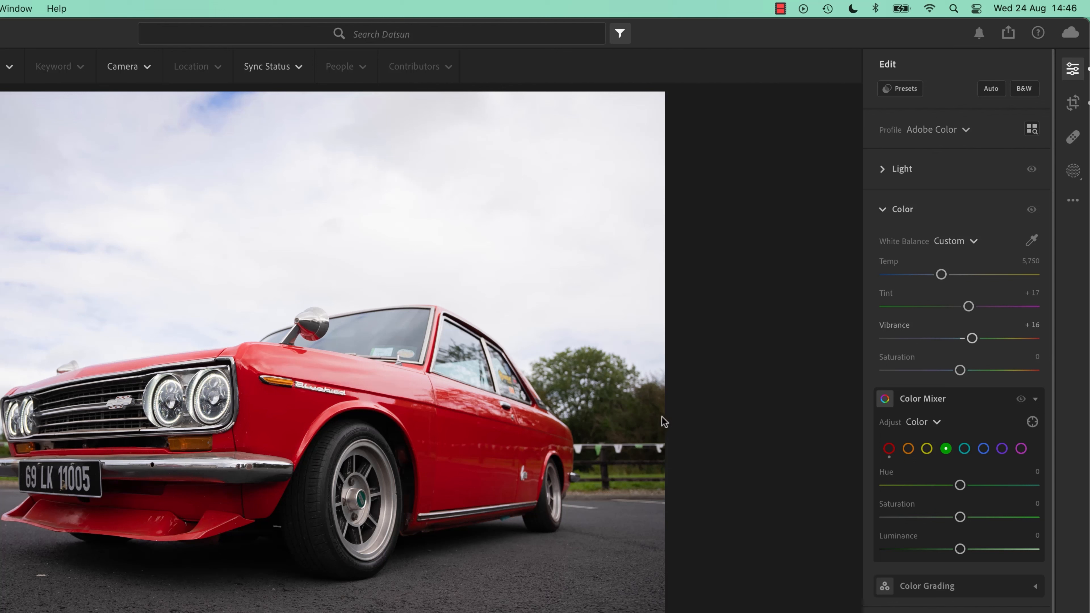
drag(960, 517, 927, 526)
drag(927, 518, 931, 517)
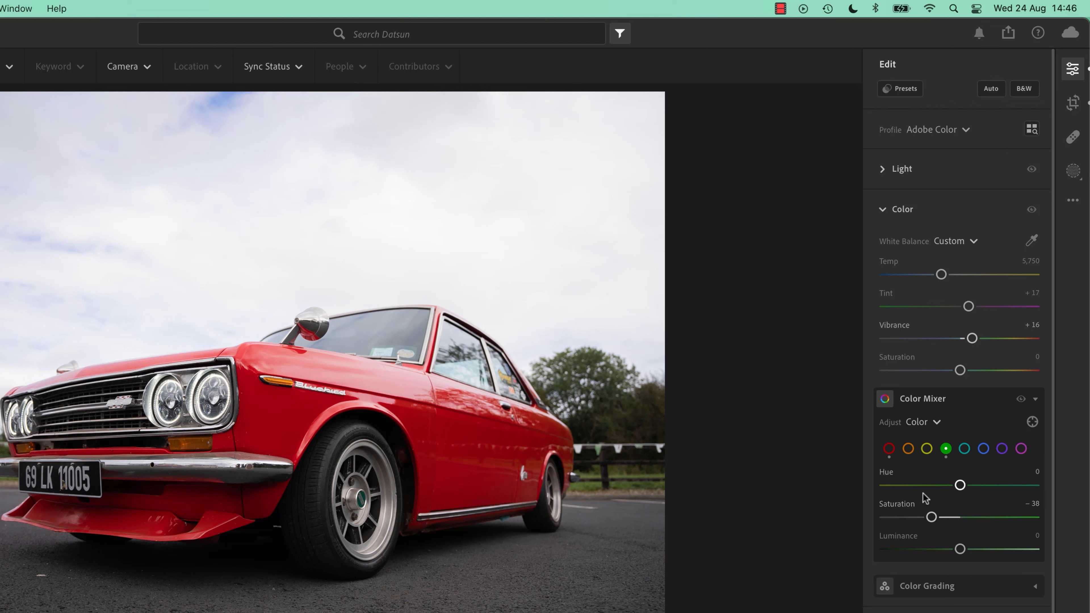
click(1035, 401)
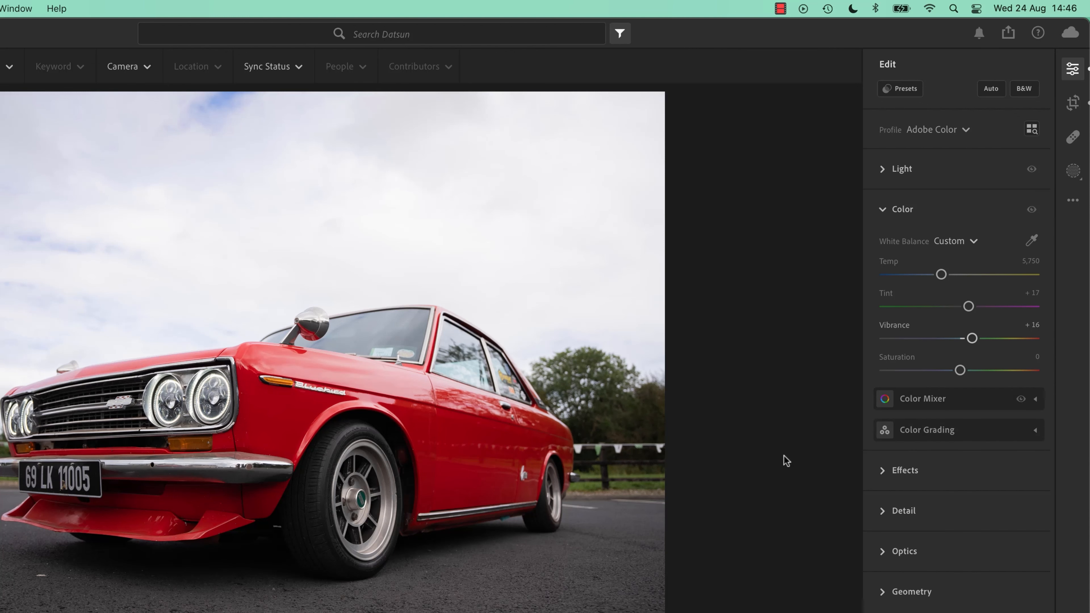
Toggle the original view repeatedly to check the combined light and colour edits, ending on the edited photo.
key(backslash)
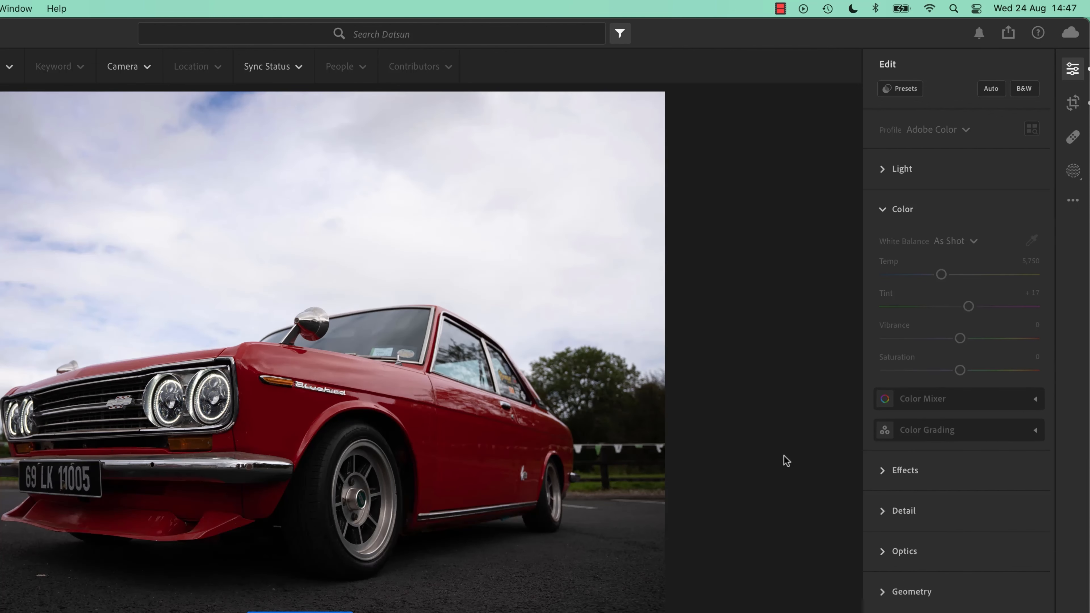
key(backslash)
key(backslash)
key(backslash)
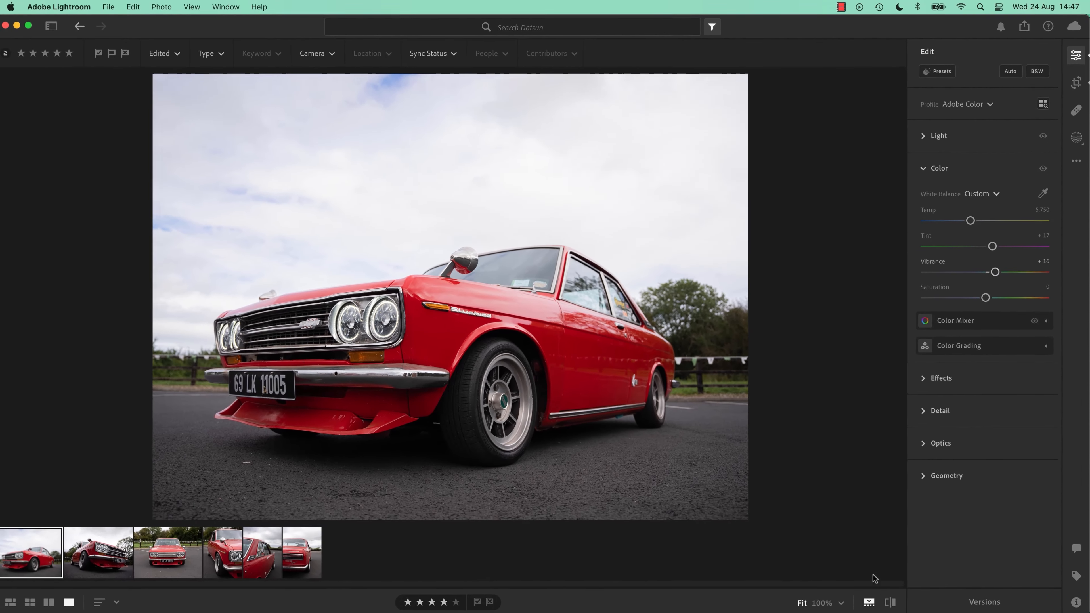
click(890, 602)
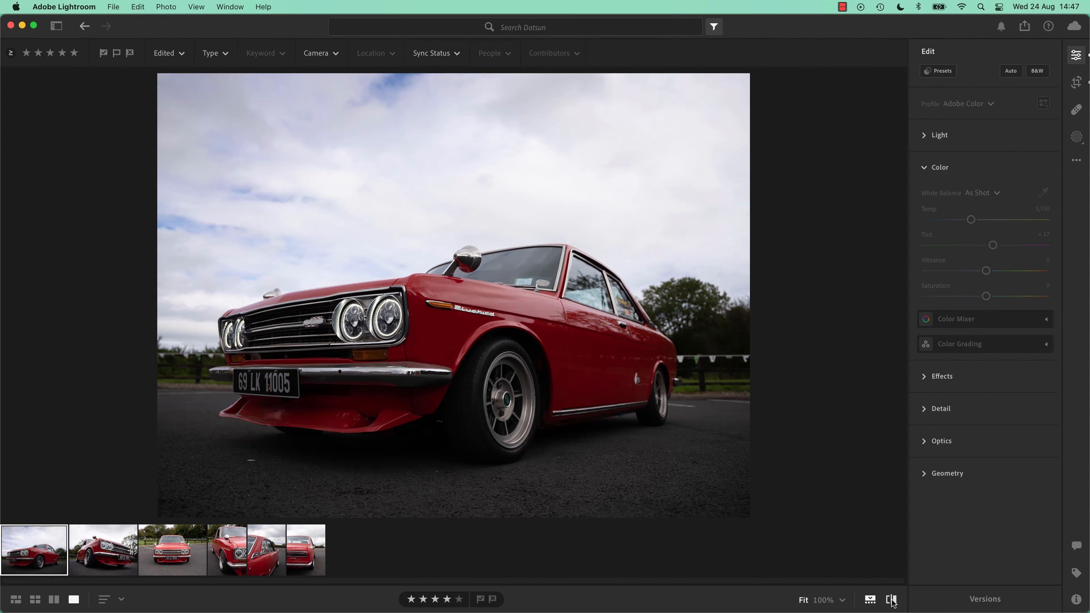
click(890, 602)
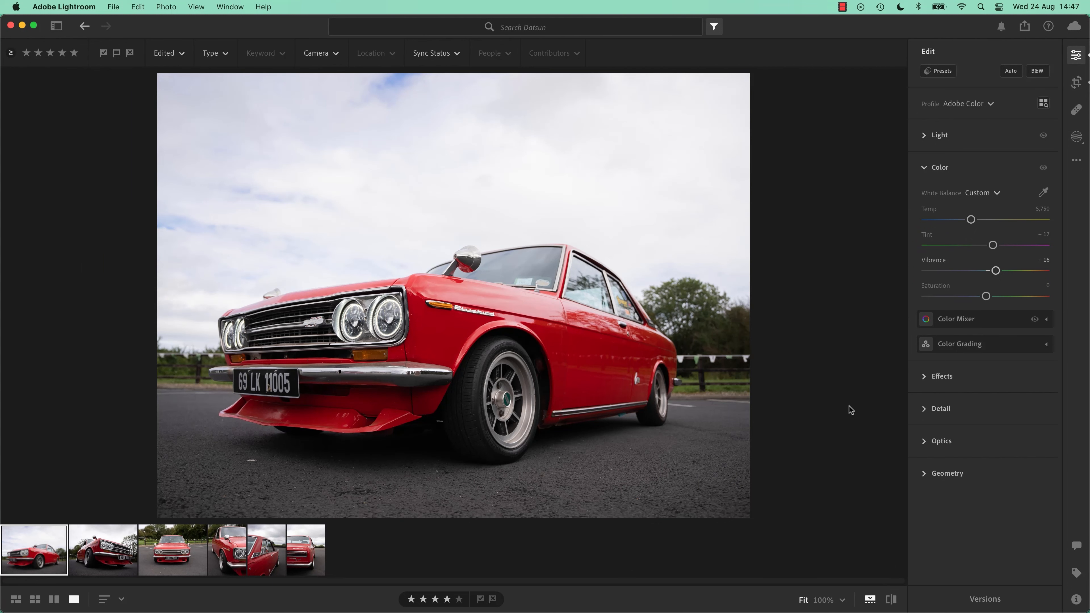
Expand the Light settings and adjust the exposure to +0.99, undoing a trial reset to 0.
click(925, 136)
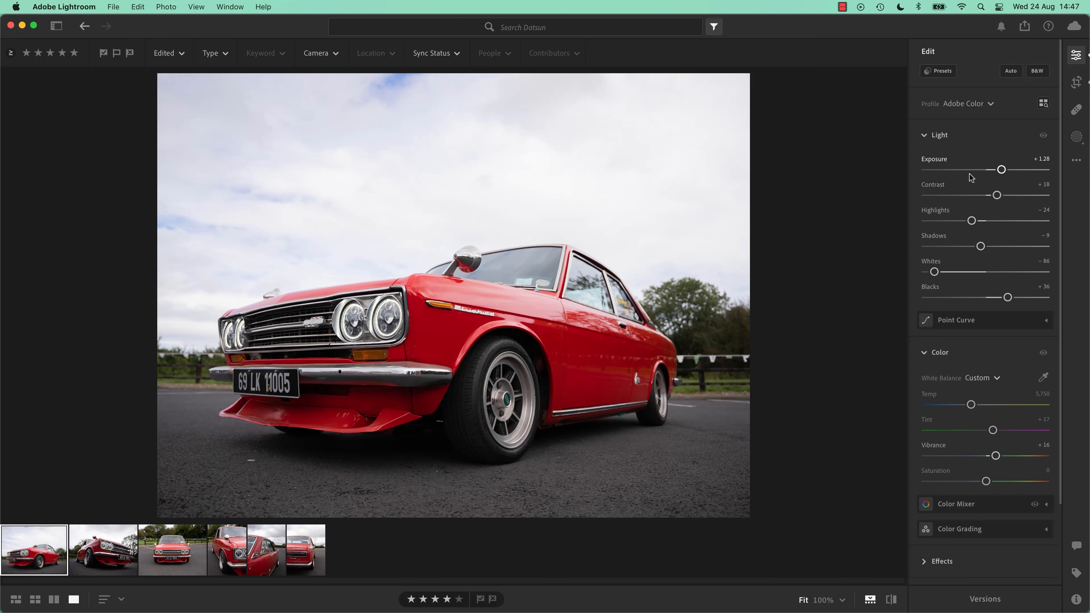
mouse_move(992, 168)
mouse_down()
mouse_move(936, 170)
mouse_move(1023, 176)
mouse_move(1001, 177)
mouse_up()
double_click(1002, 172)
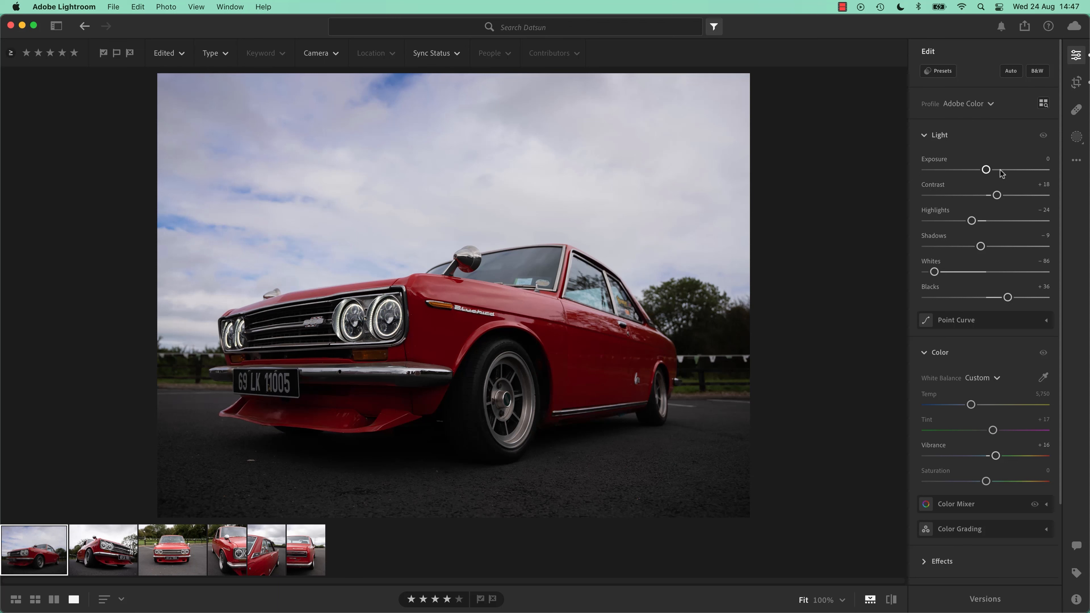
key(super+z)
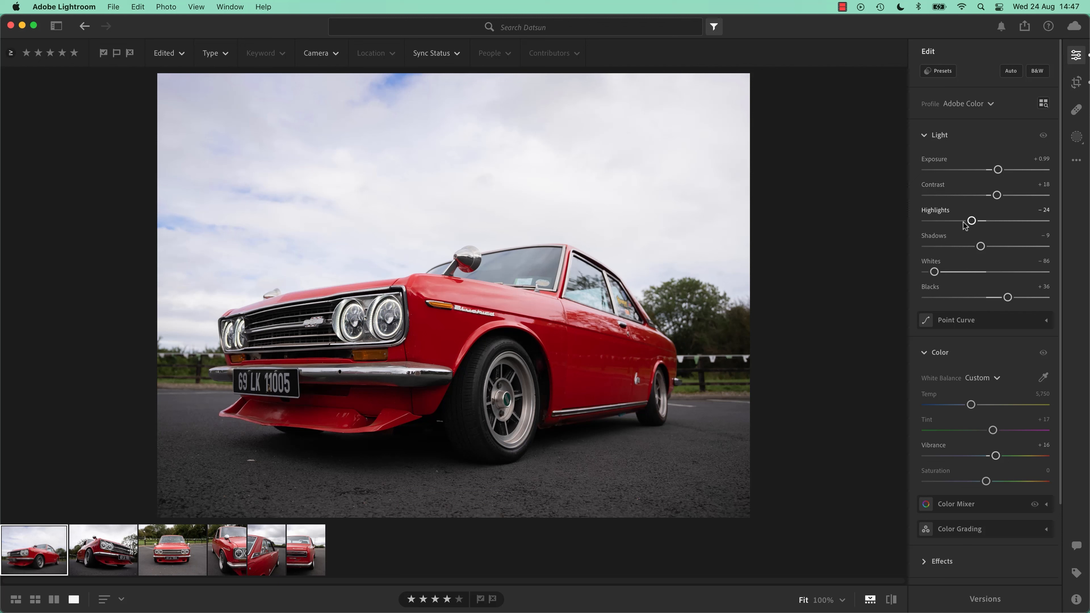
Collapse the Light settings, review the Color Mixer's green channel values, and collapse the Color settings.
mouse_move(937, 213)
click(924, 135)
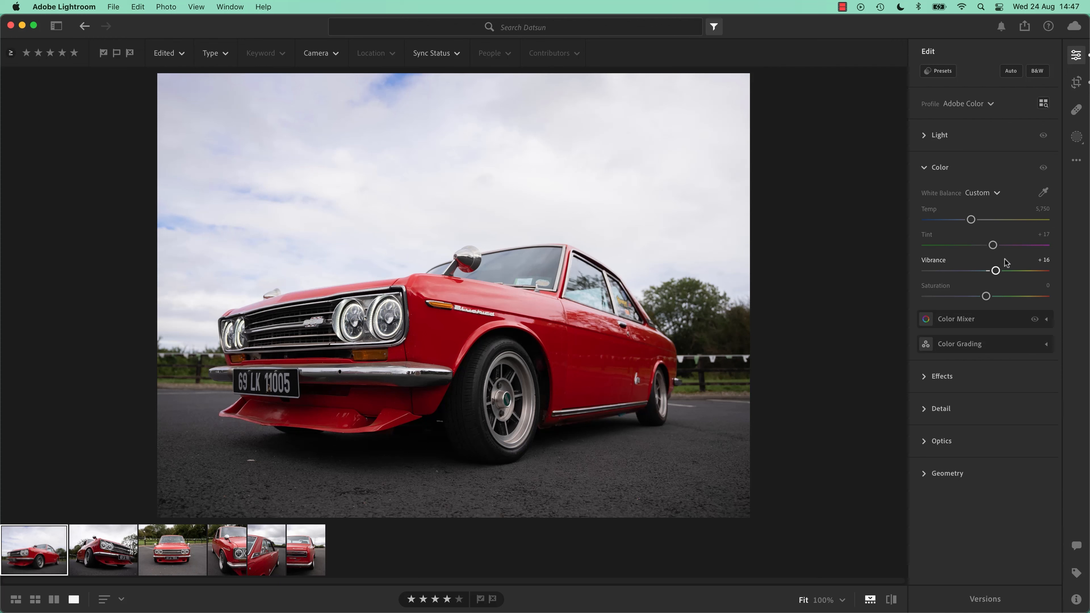
click(927, 171)
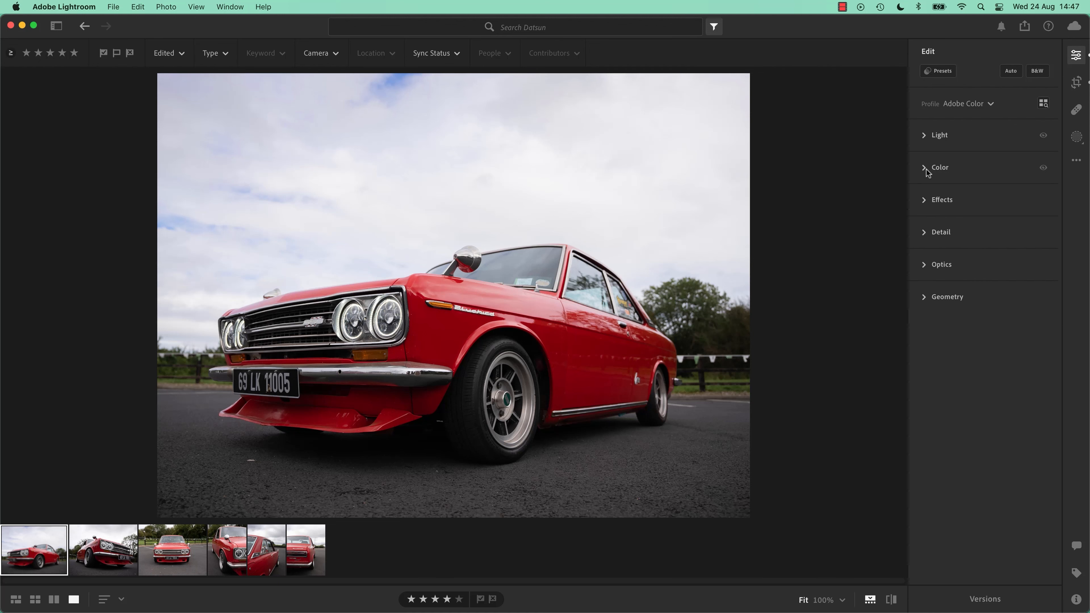
click(927, 170)
click(1047, 320)
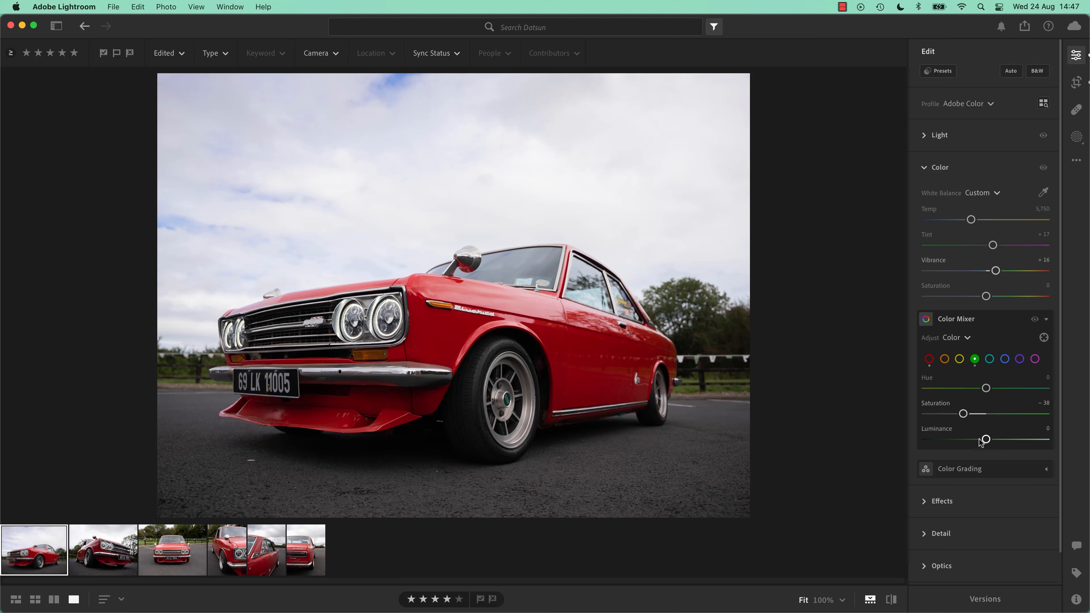
click(1048, 320)
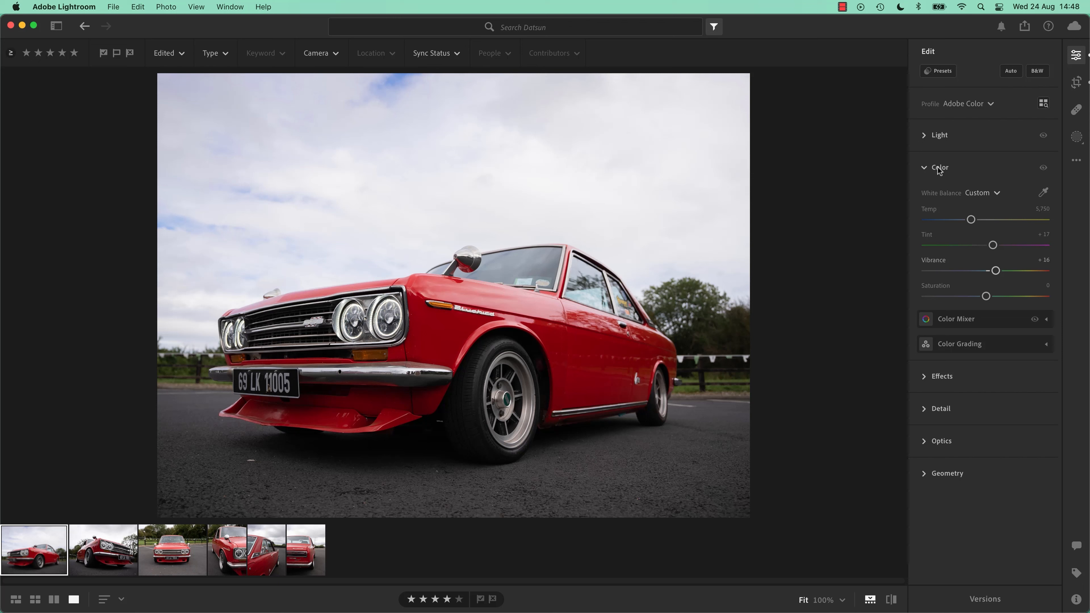
click(925, 169)
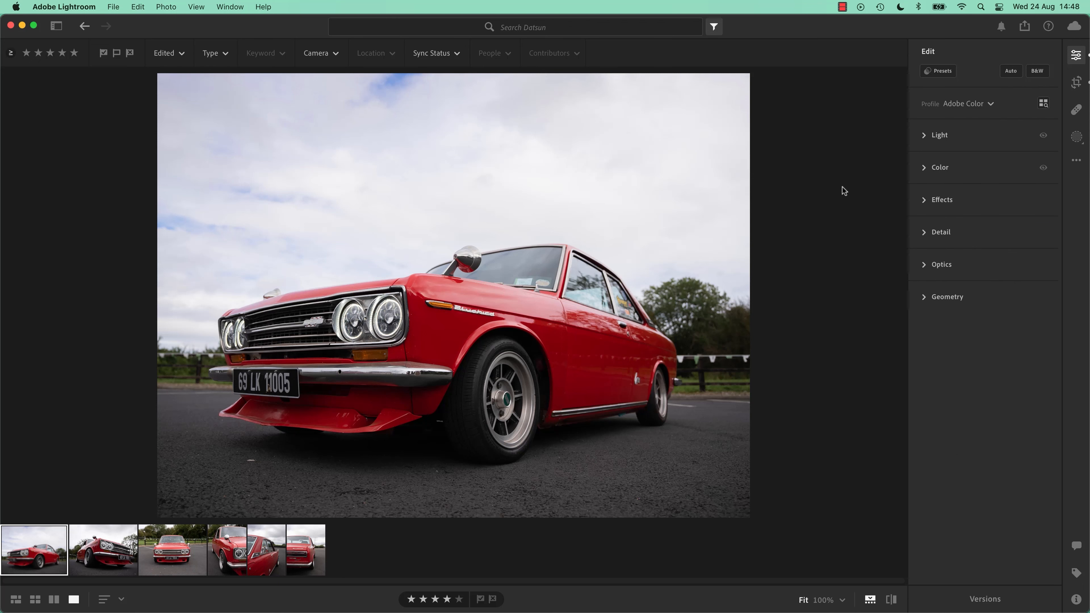
Expand the Effects settings and darken the photo's edges with a vignette of -26.
click(925, 201)
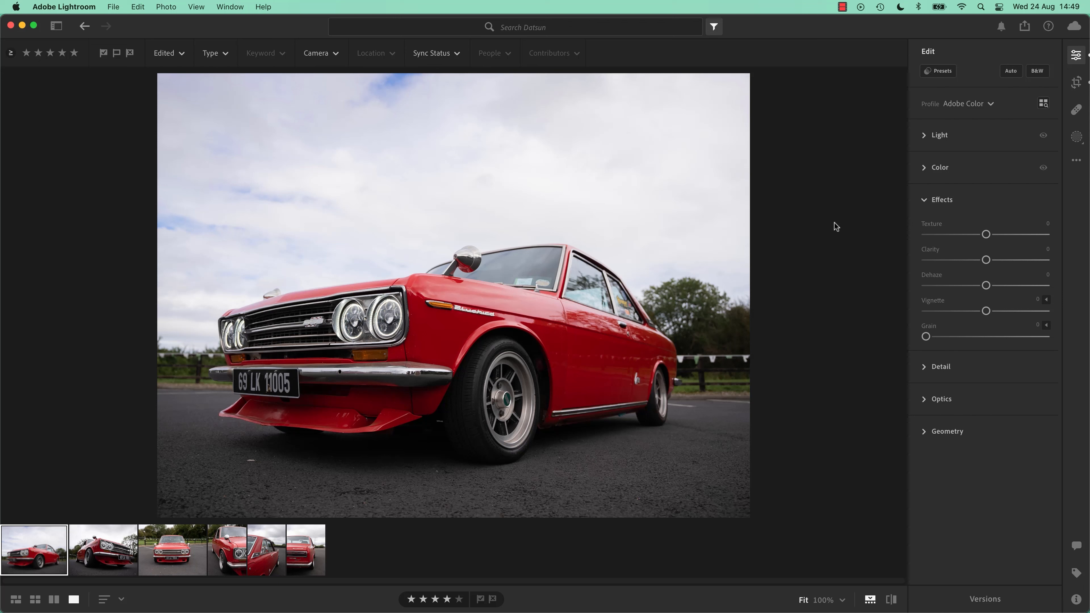
drag(986, 311, 959, 312)
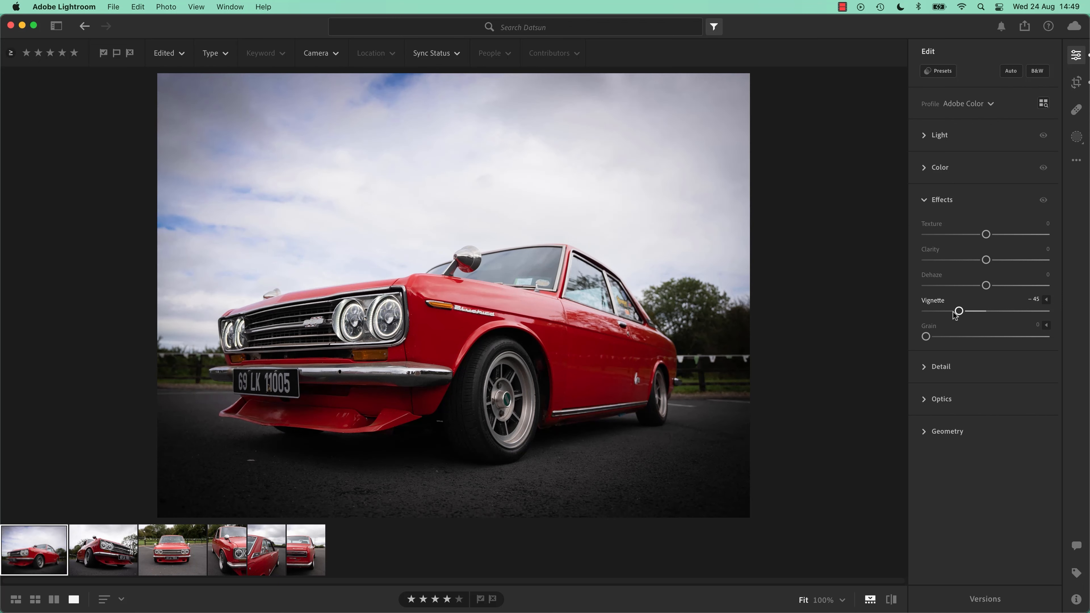
drag(959, 312, 972, 314)
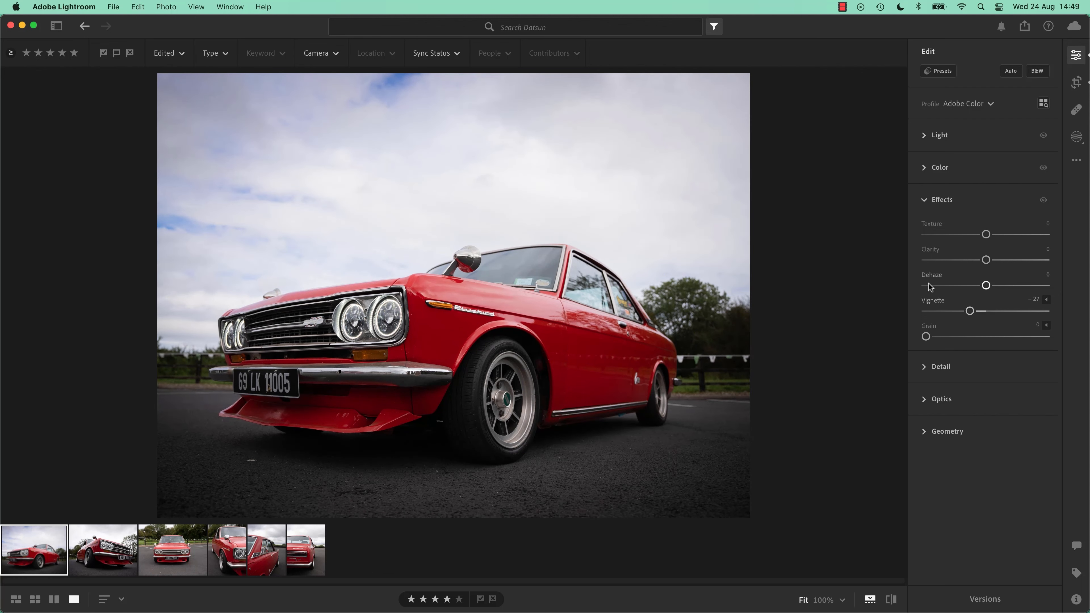
mouse_move(970, 313)
mouse_down()
mouse_move(930, 316)
mouse_move(1081, 322)
mouse_move(977, 324)
mouse_up()
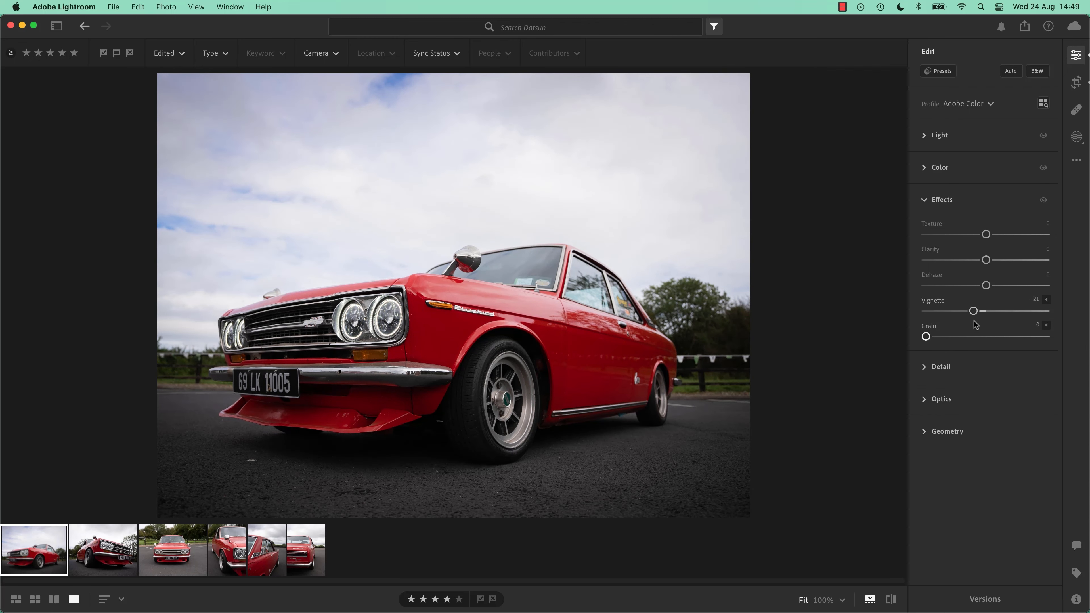
drag(975, 311, 973, 311)
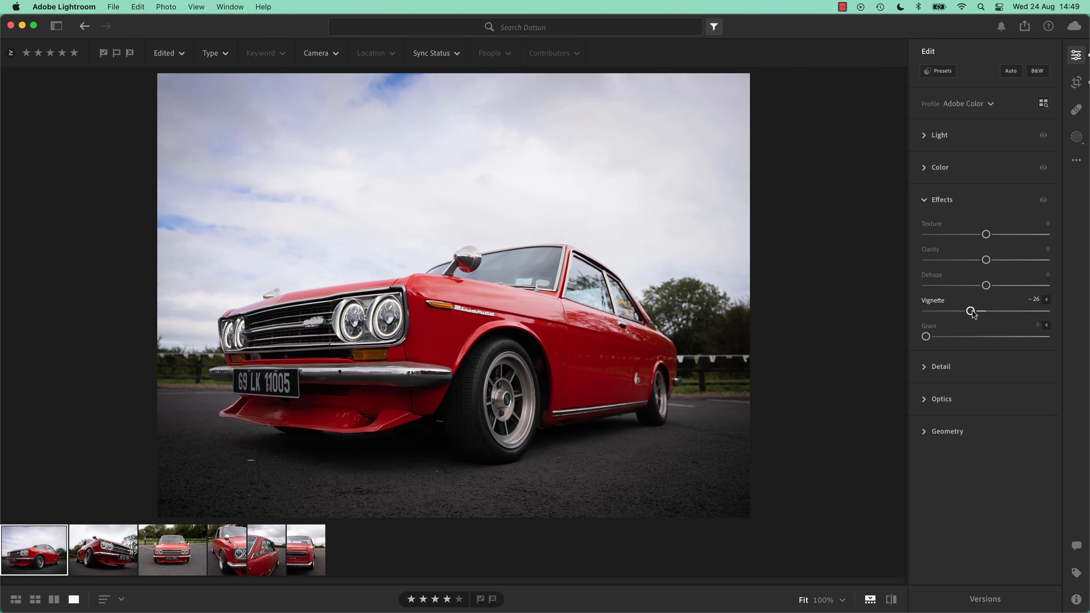
Compare the photo with and without the vignette by temporarily hiding and showing the Effects edits.
click(1045, 200)
click(1044, 201)
click(1044, 200)
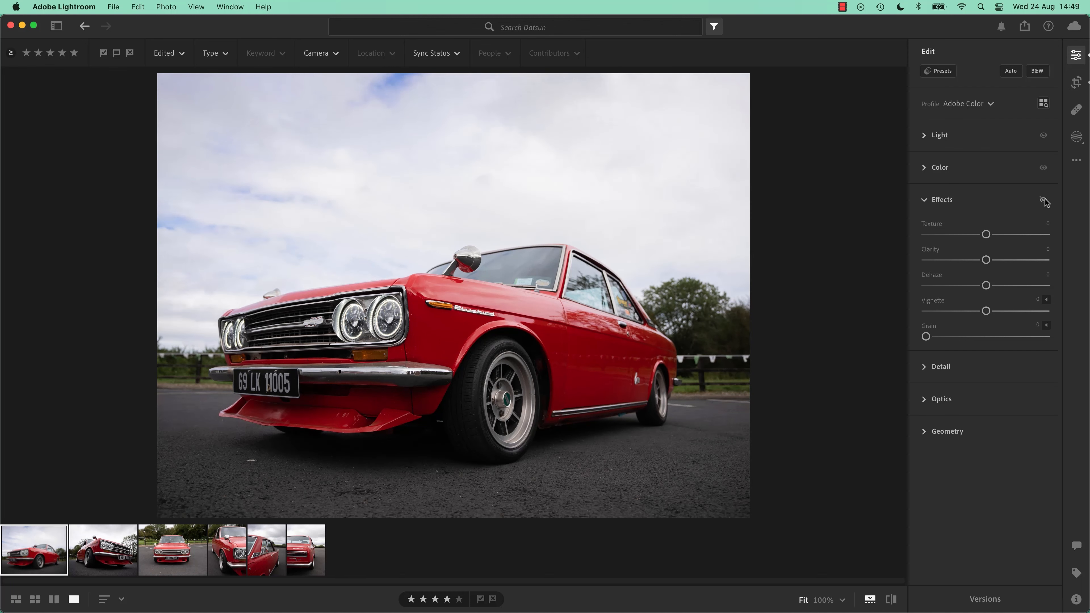
click(1045, 202)
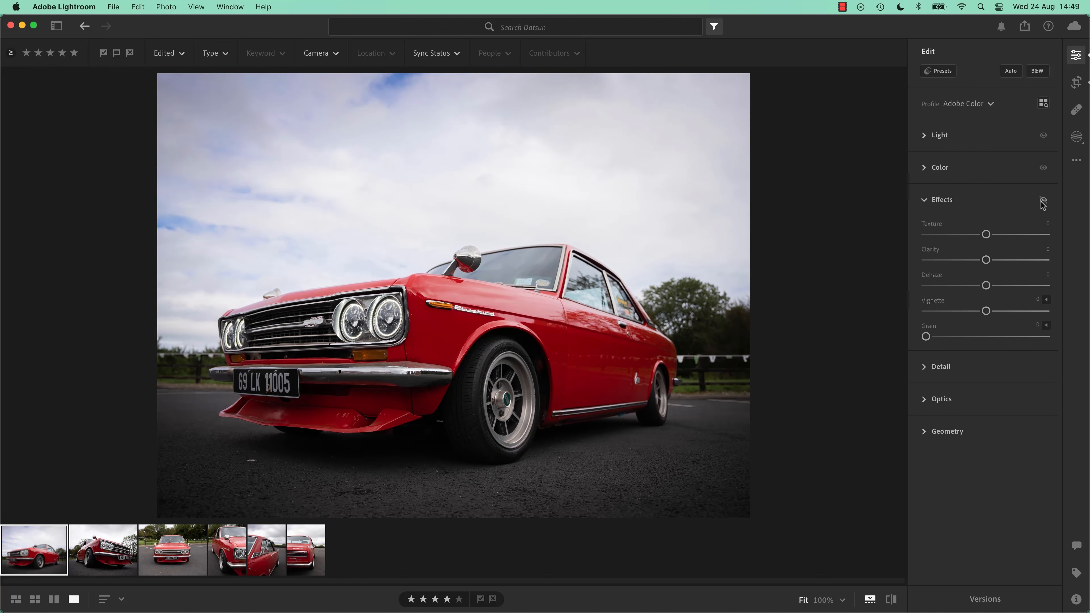
click(1043, 205)
click(1043, 204)
Try Dehaze at +36 and compare the photo with and without the Effects edits.
mouse_move(927, 276)
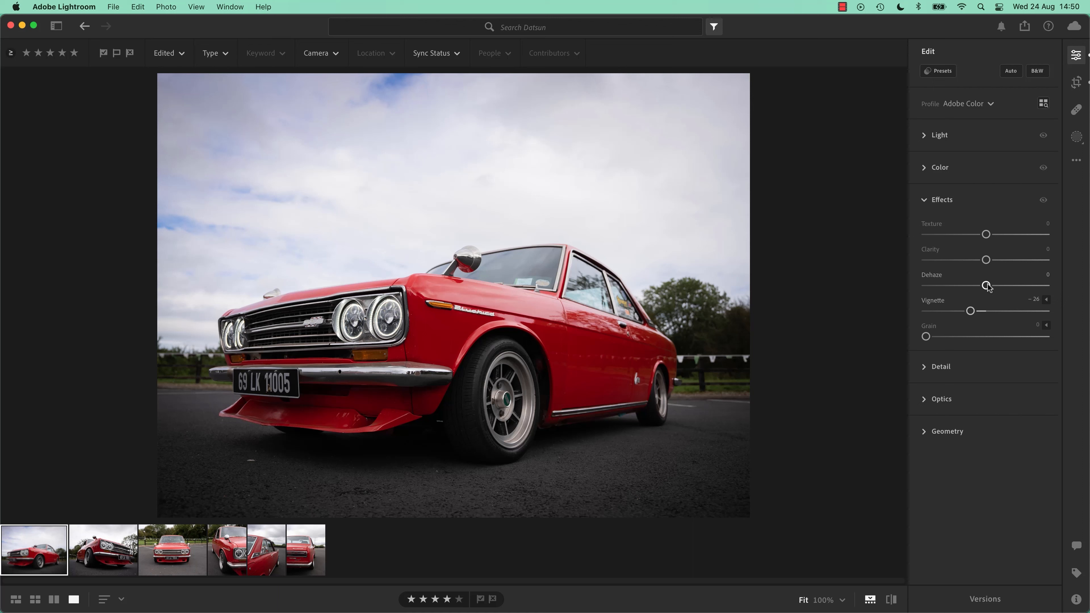
drag(987, 287, 1009, 294)
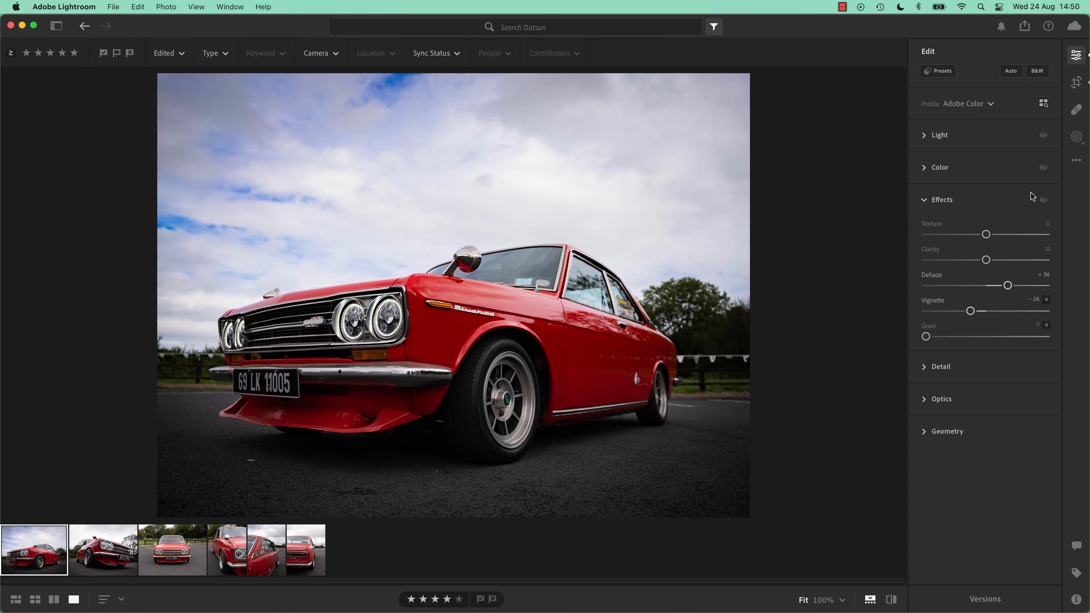
click(1044, 205)
click(1044, 205)
click(1045, 205)
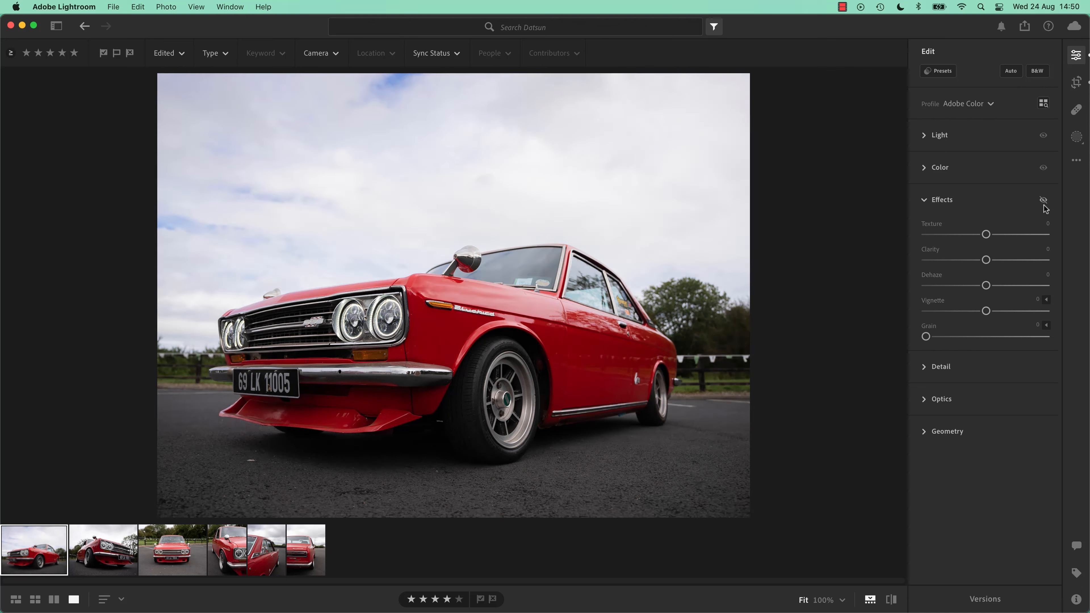
click(1044, 205)
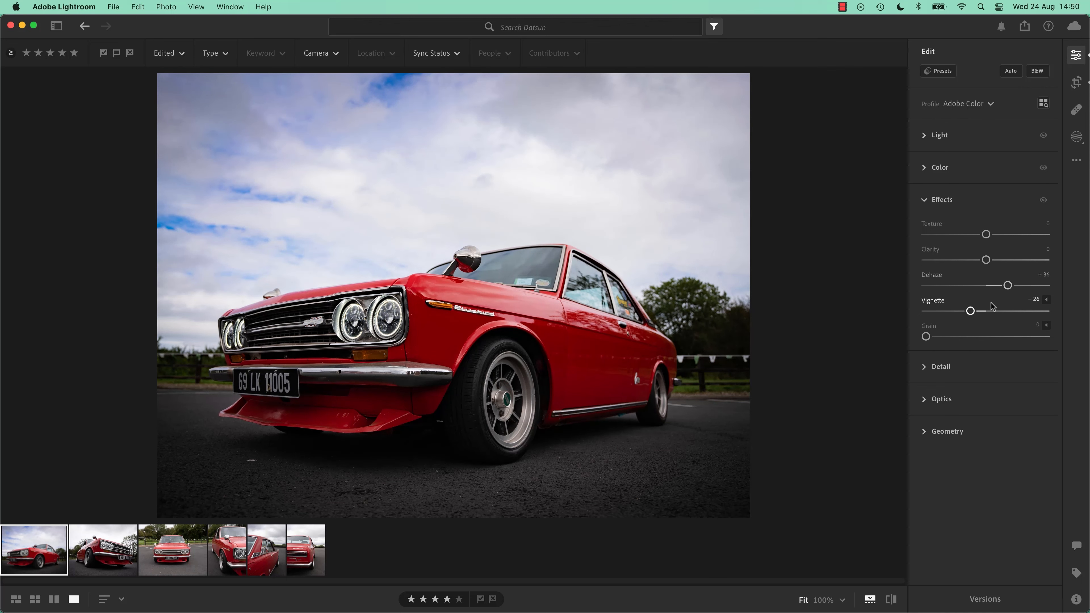
Try the extreme Dehaze value of +100 and toggle the Effects edits to judge its impact on the sky.
drag(1008, 287, 1048, 285)
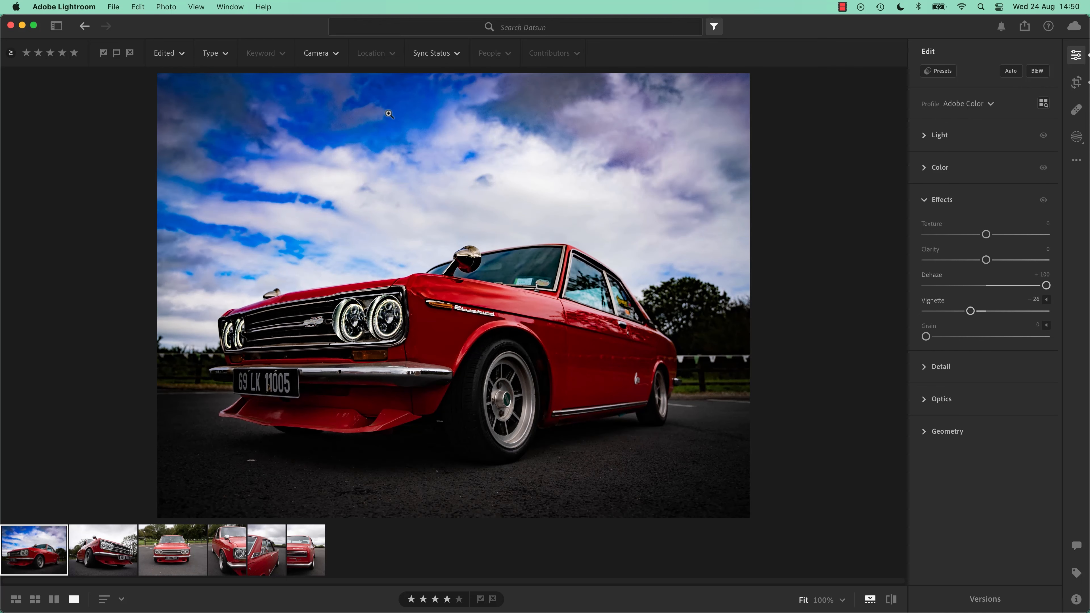
click(1045, 203)
click(1045, 204)
click(1045, 204)
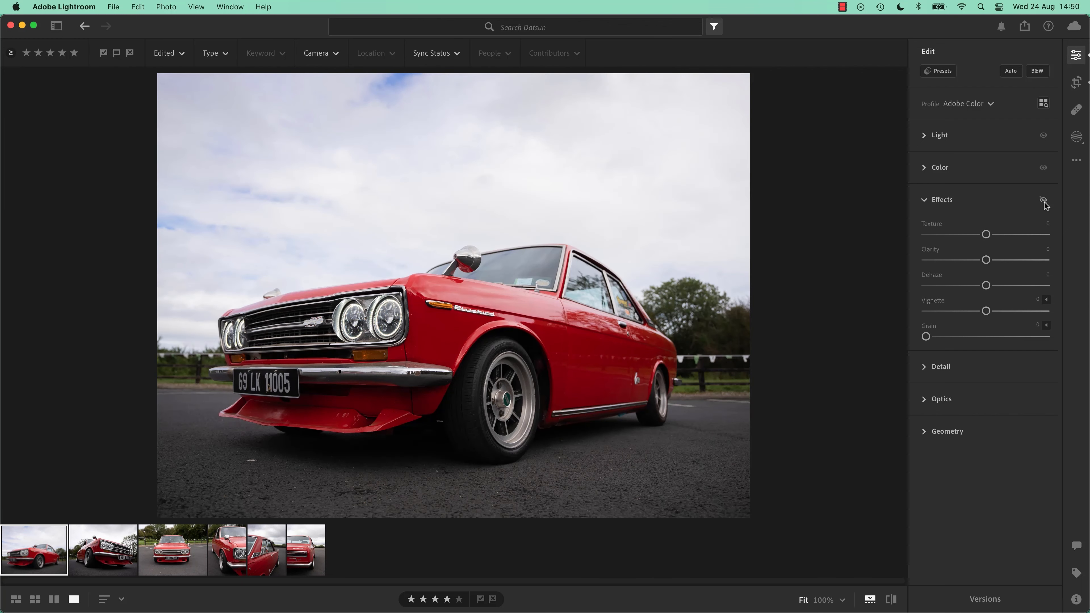
click(1045, 203)
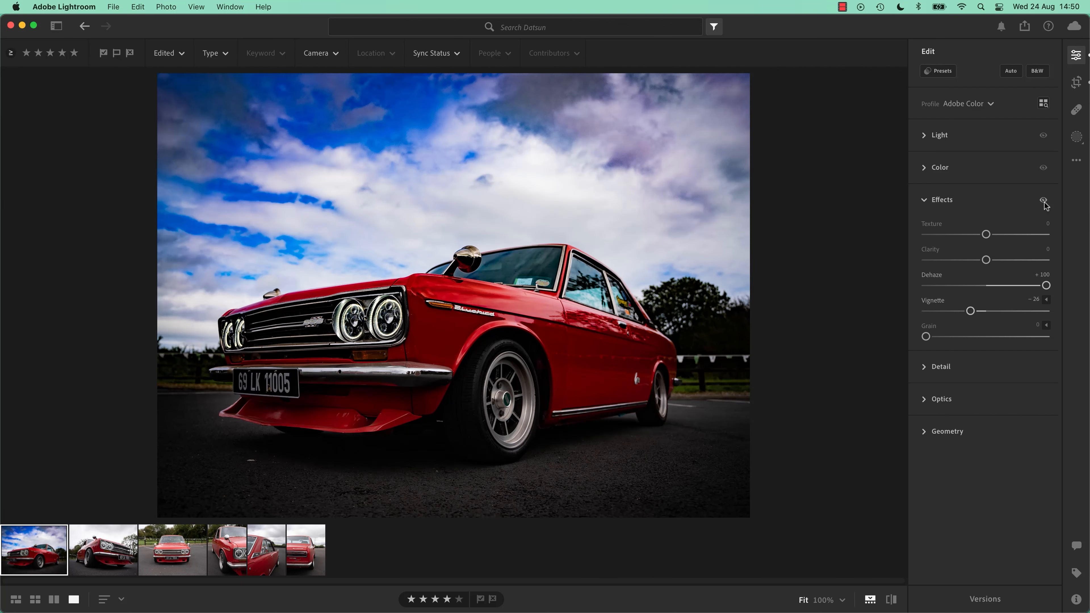
Reduce Dehaze to +27 and collapse the Effects settings.
drag(1046, 286, 1015, 295)
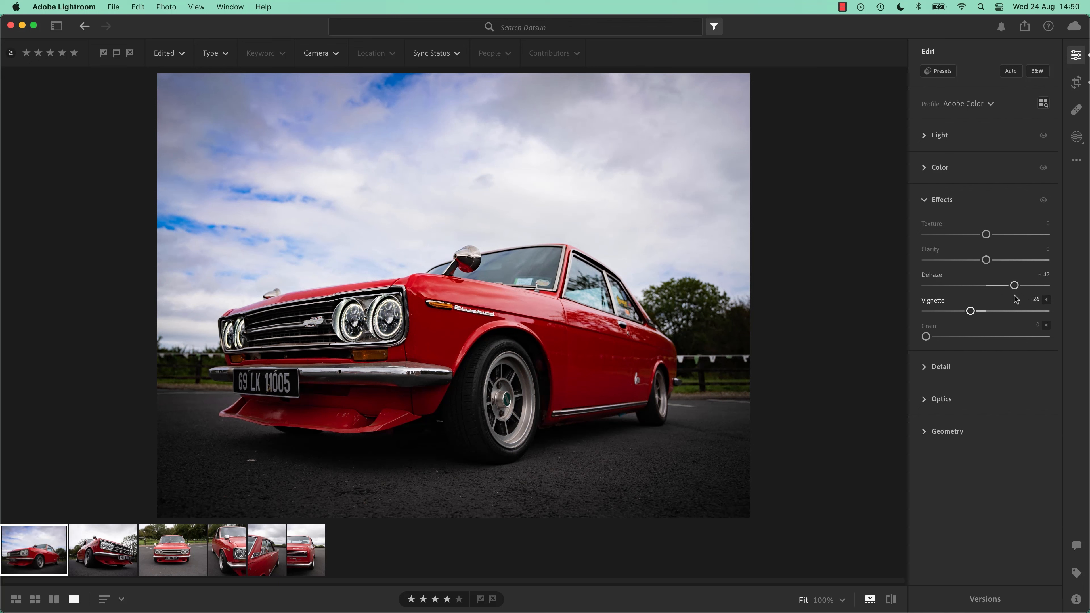
drag(1015, 286, 1000, 286)
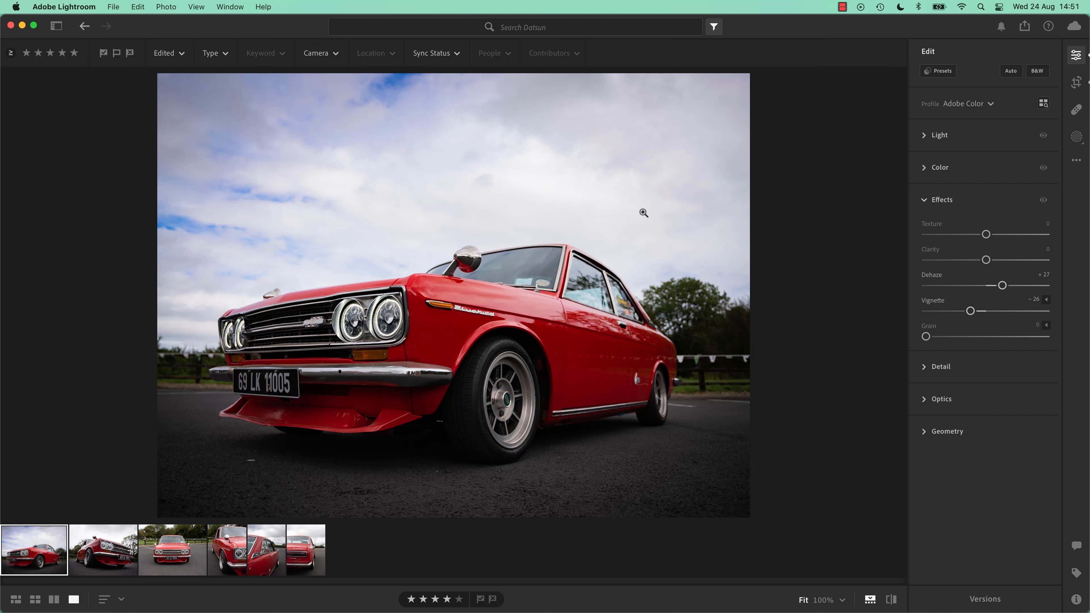
click(924, 200)
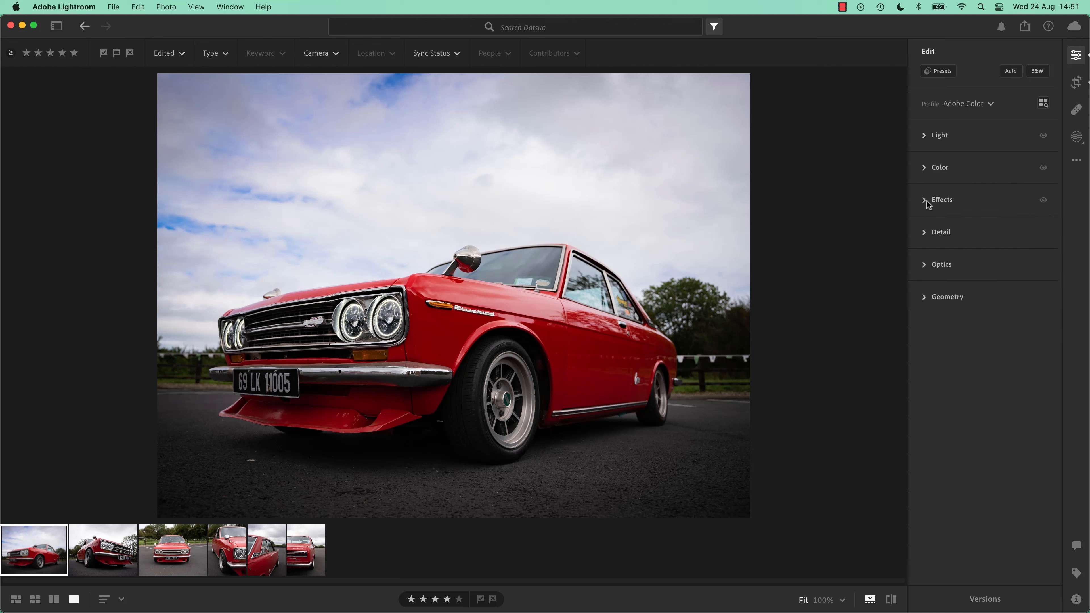
Check the combined vignette and Dehaze edits by hiding and showing the Effects section repeatedly, ending with them shown.
click(1044, 201)
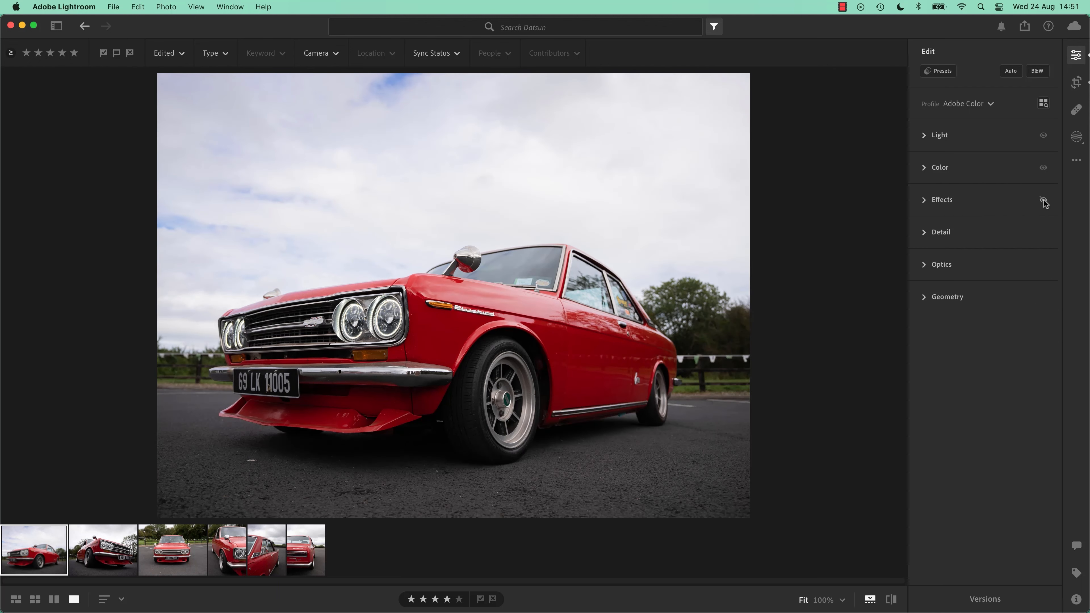
click(1044, 201)
click(1044, 201)
click(1044, 201)
click(1044, 201)
click(1044, 201)
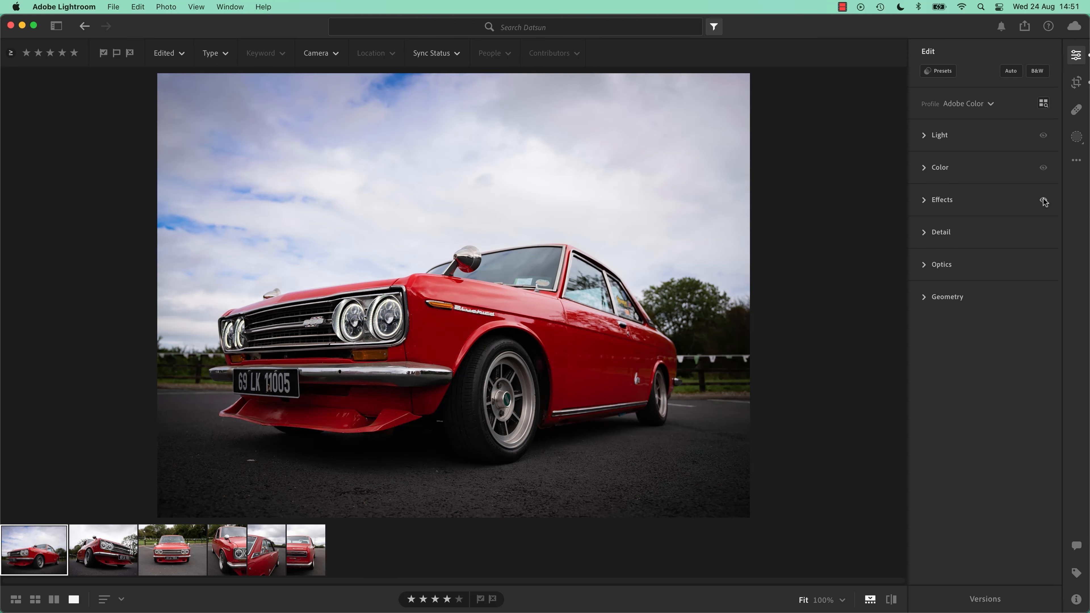
click(1045, 201)
click(1044, 201)
Expand the Color settings again.
click(925, 168)
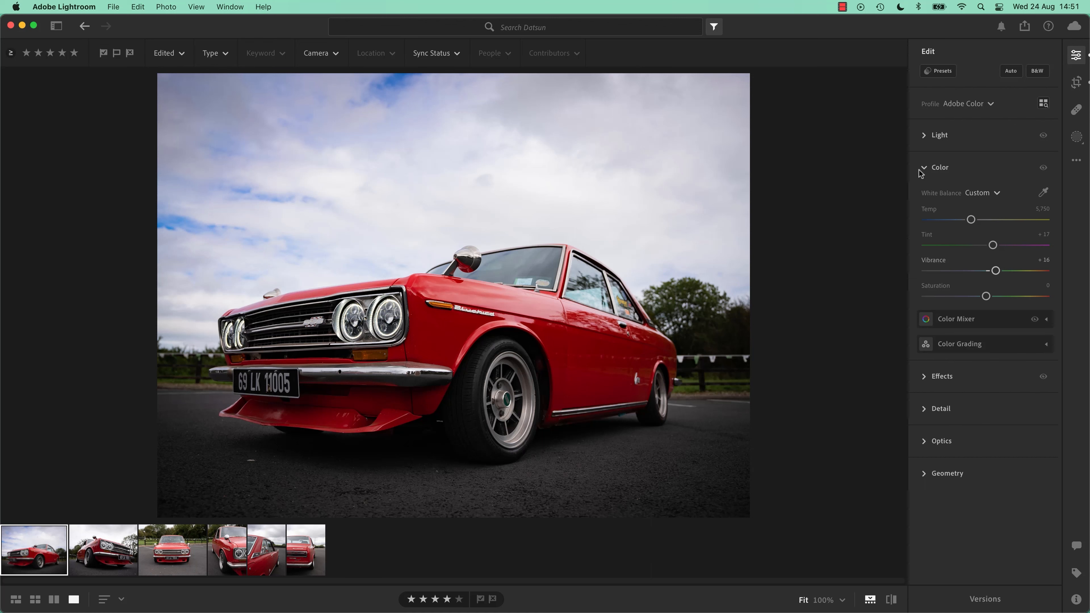